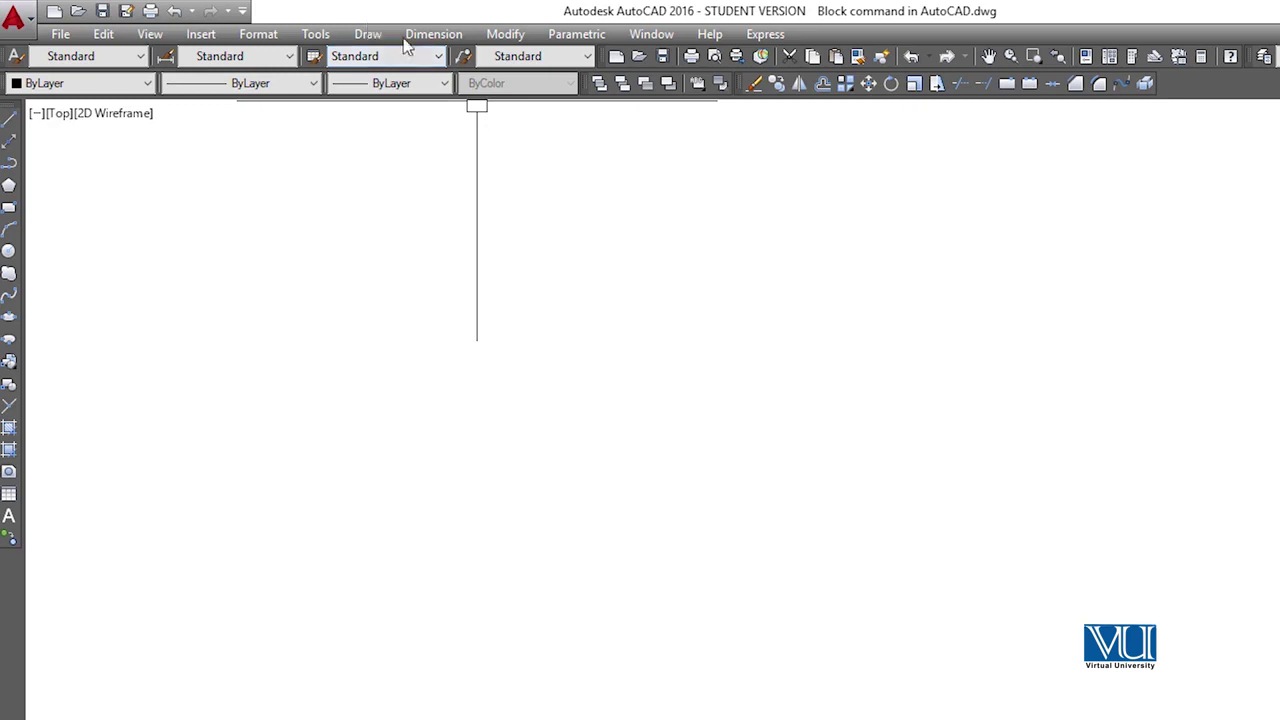
- Start the DONUT command from the Draw menu
click(368, 34)
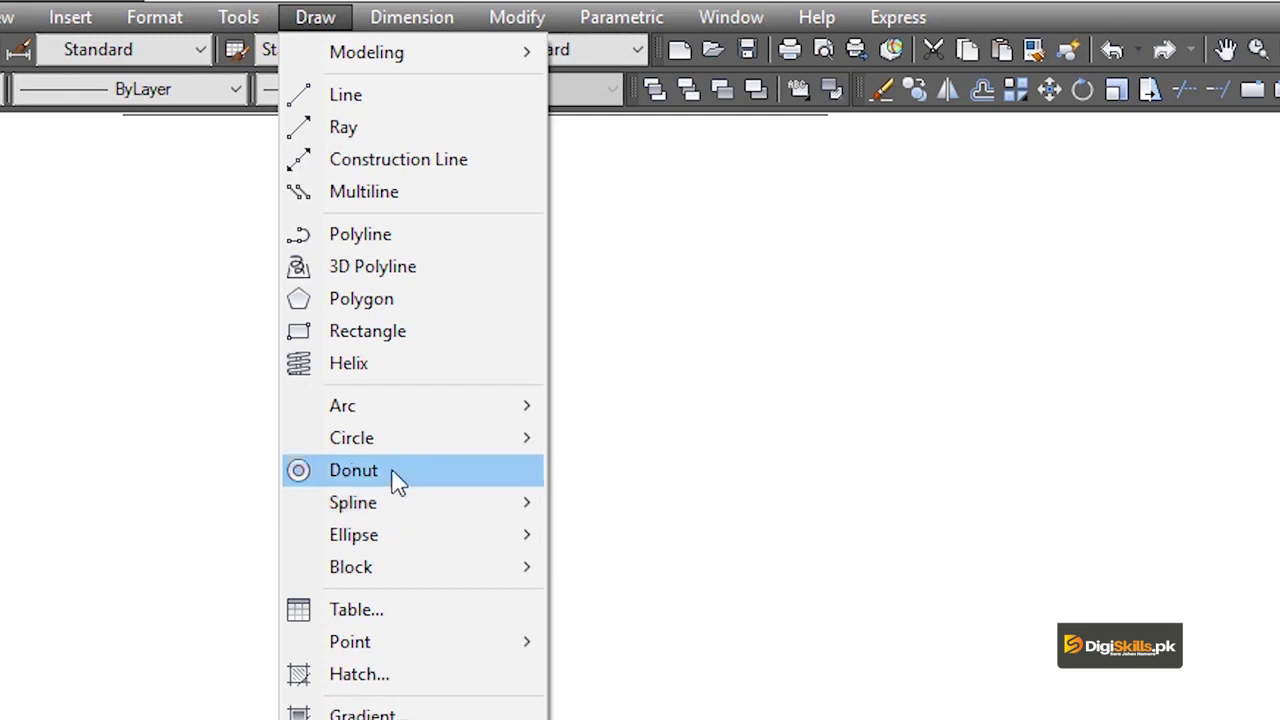
click(355, 470)
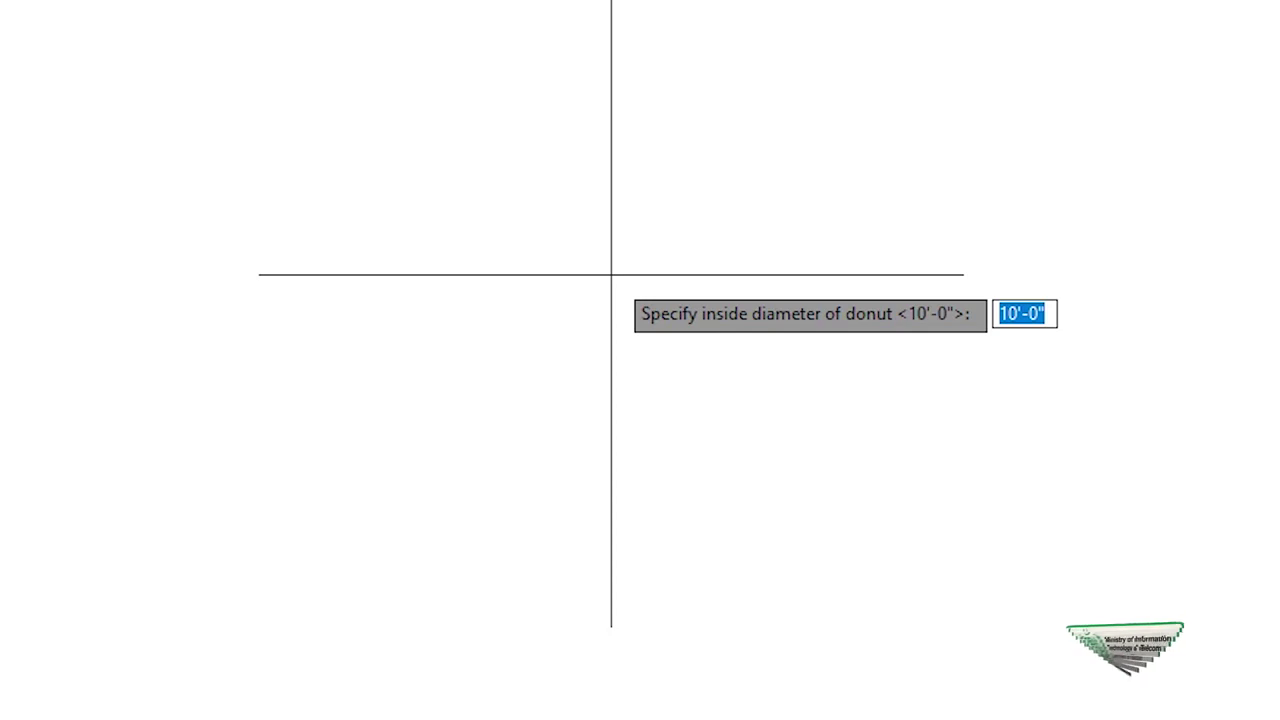
- Give the donut a 12' inside and 20' outside diameter and place the first one
text(12)
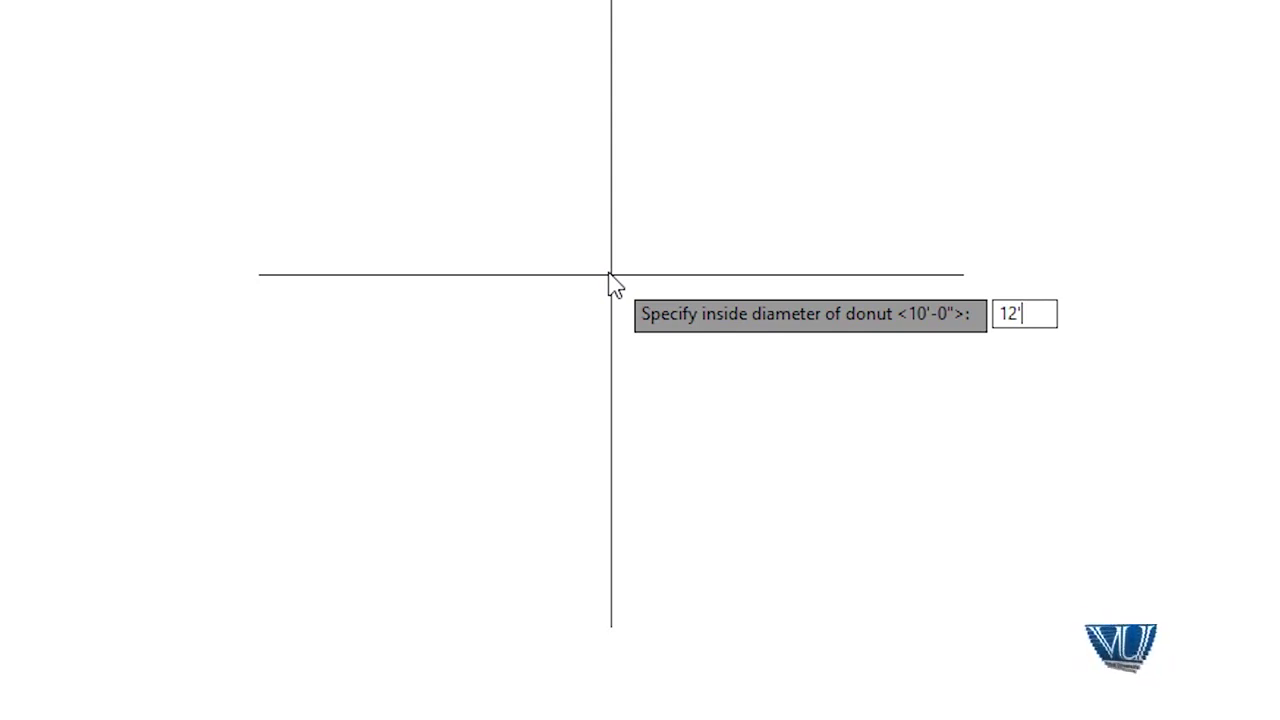
key(Return)
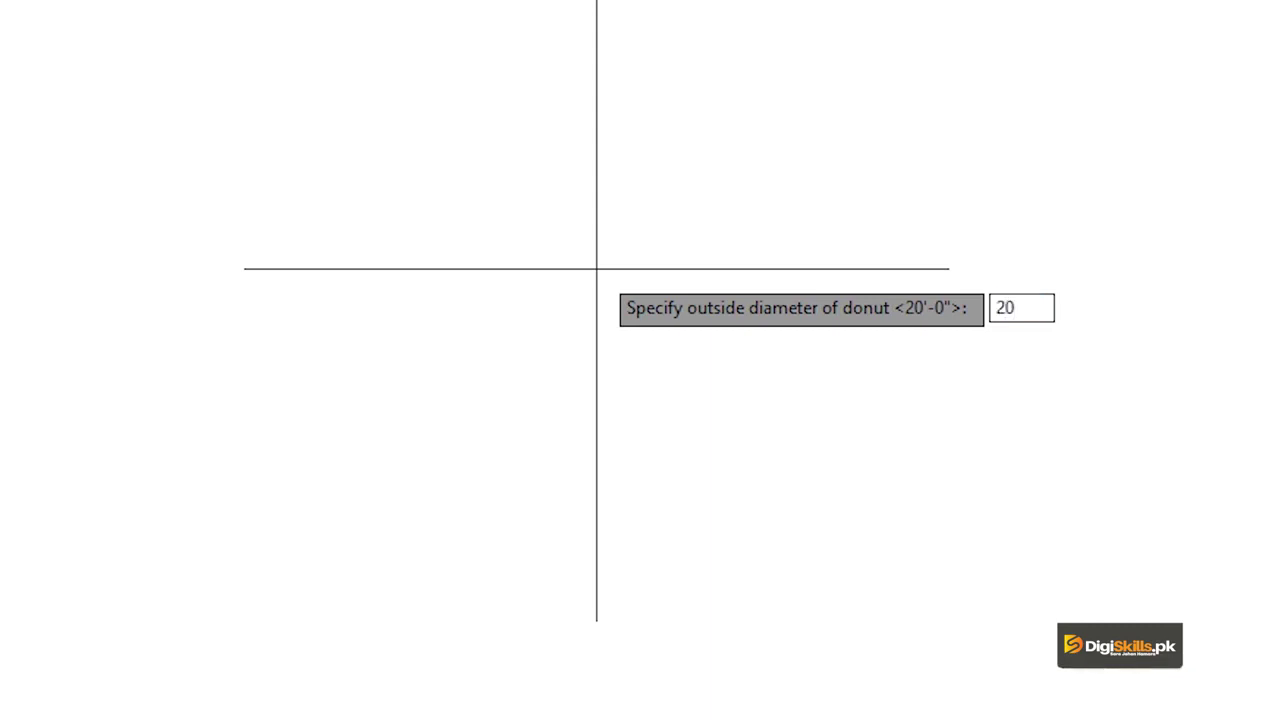
key(Return)
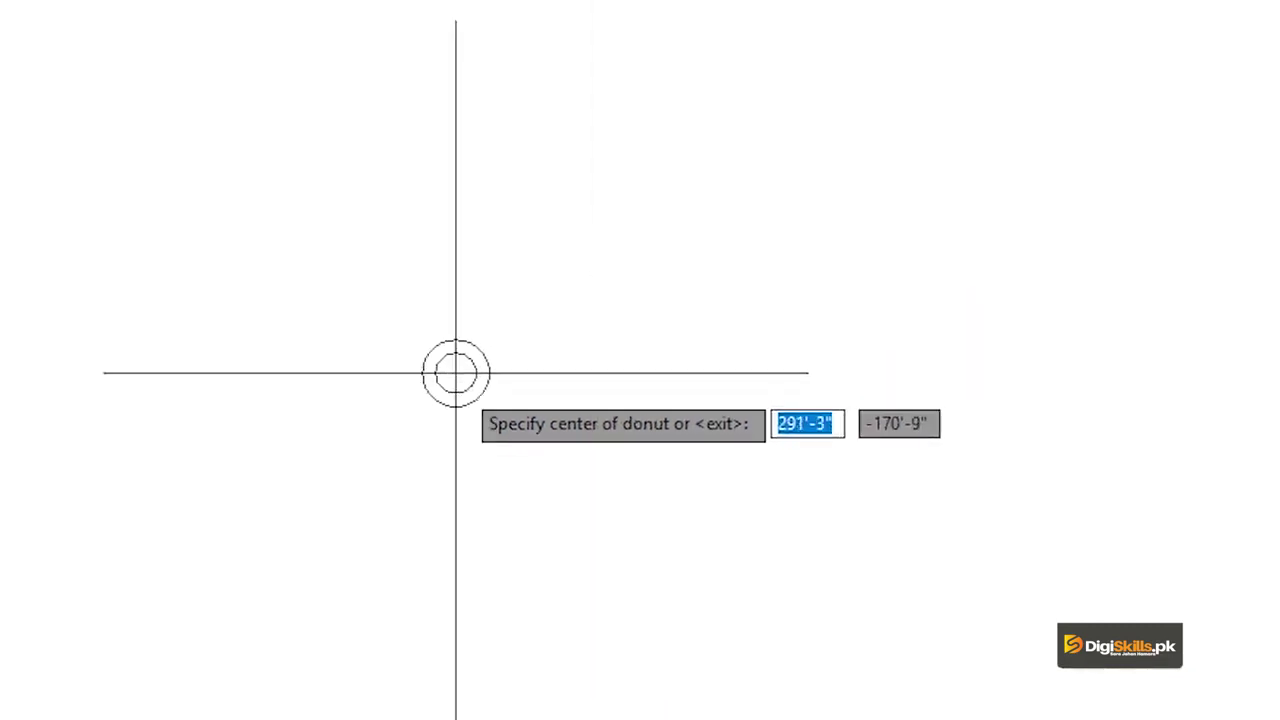
click(458, 290)
- Place the remaining 12'/20' filled donuts at scattered spots, then end DONUT
scroll(460, 288, up, 8)
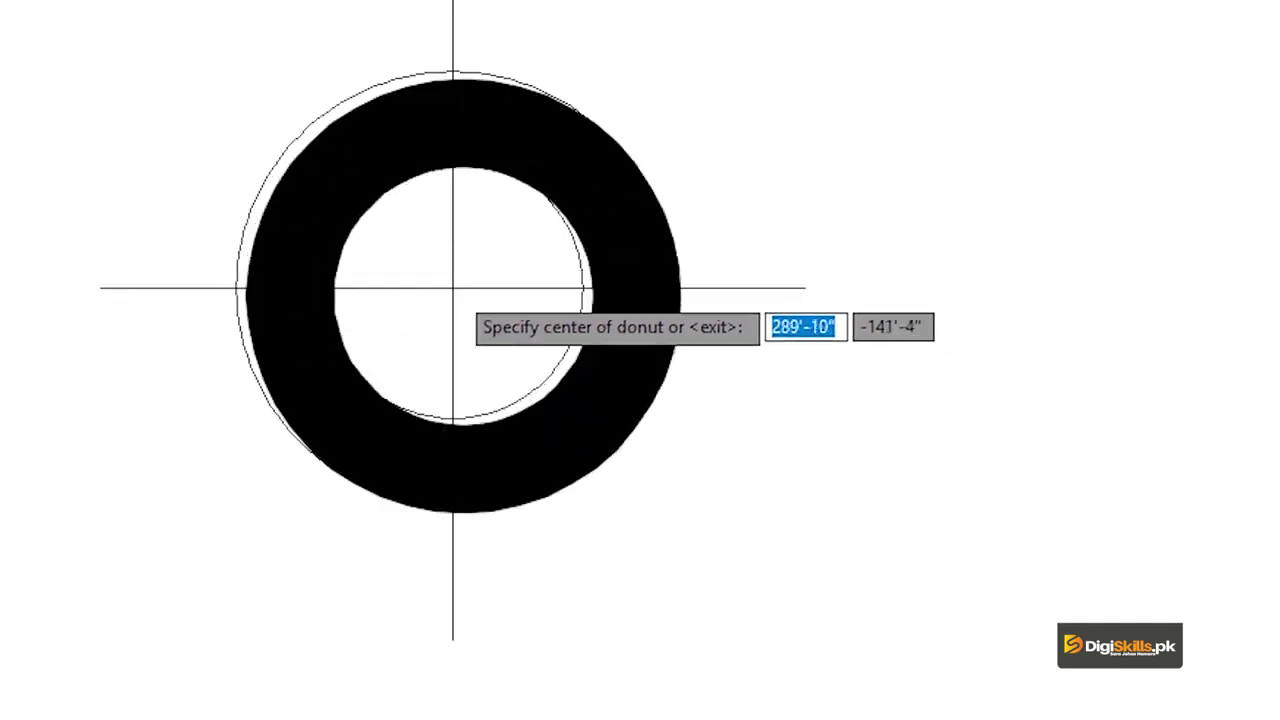
scroll(458, 287, down, 2)
click(870, 152)
click(882, 552)
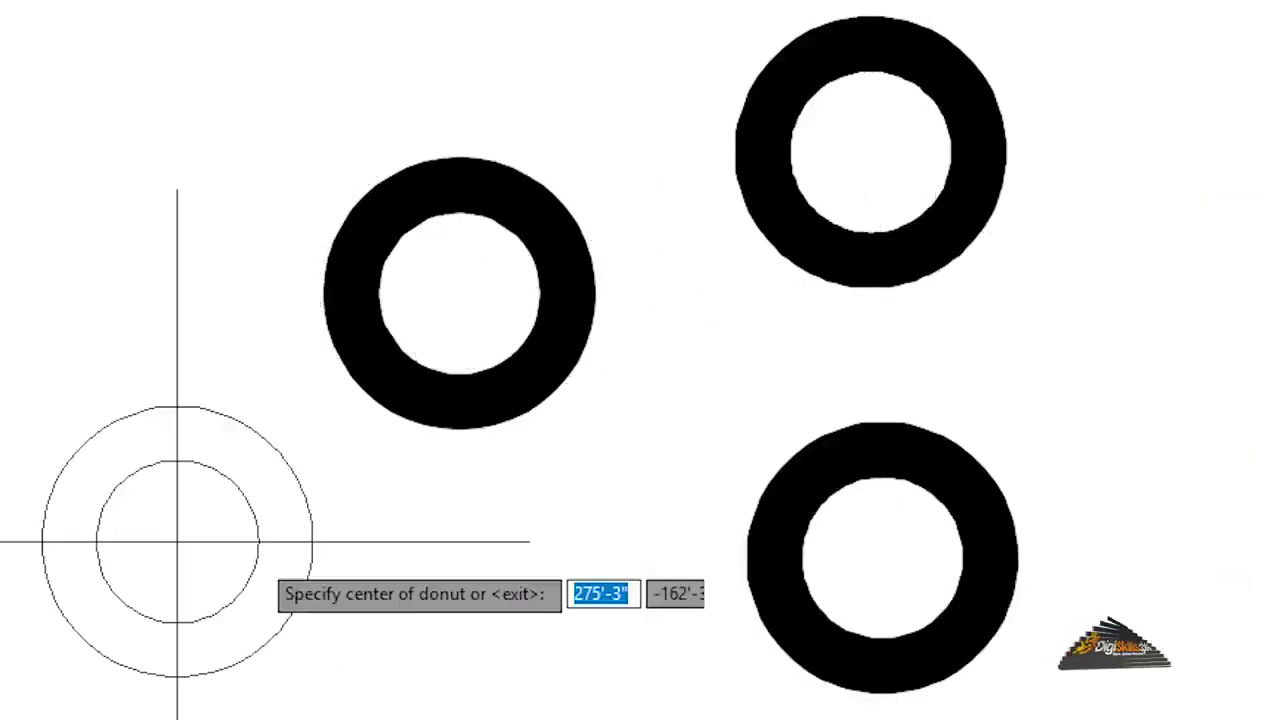
click(0, 182)
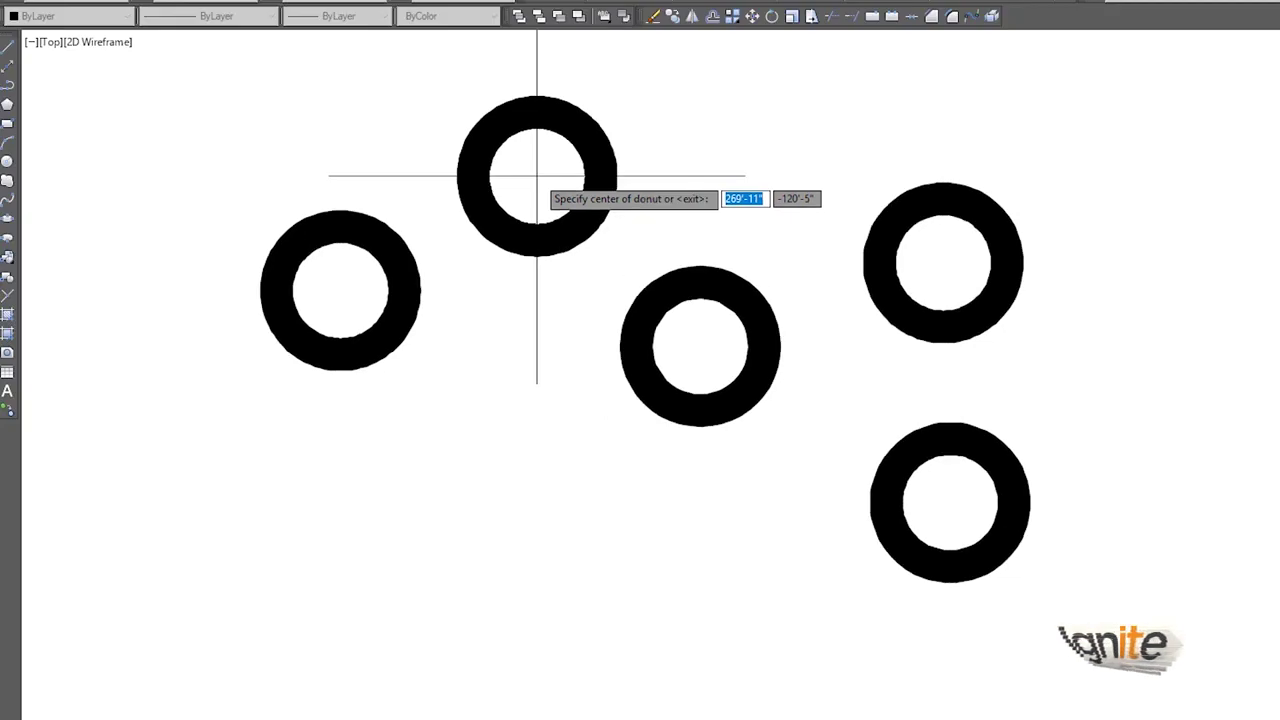
click(537, 176)
key(Return)
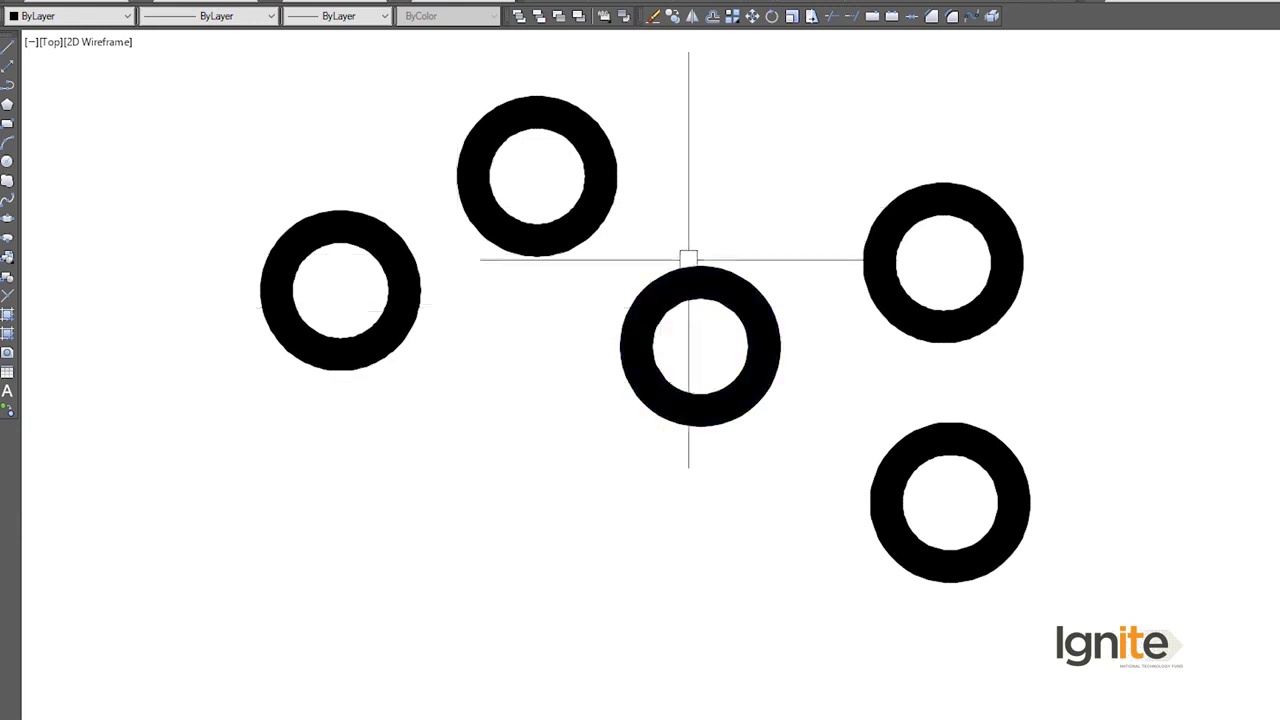
scroll(685, 327, up, 5)
scroll(702, 341, down, 2)
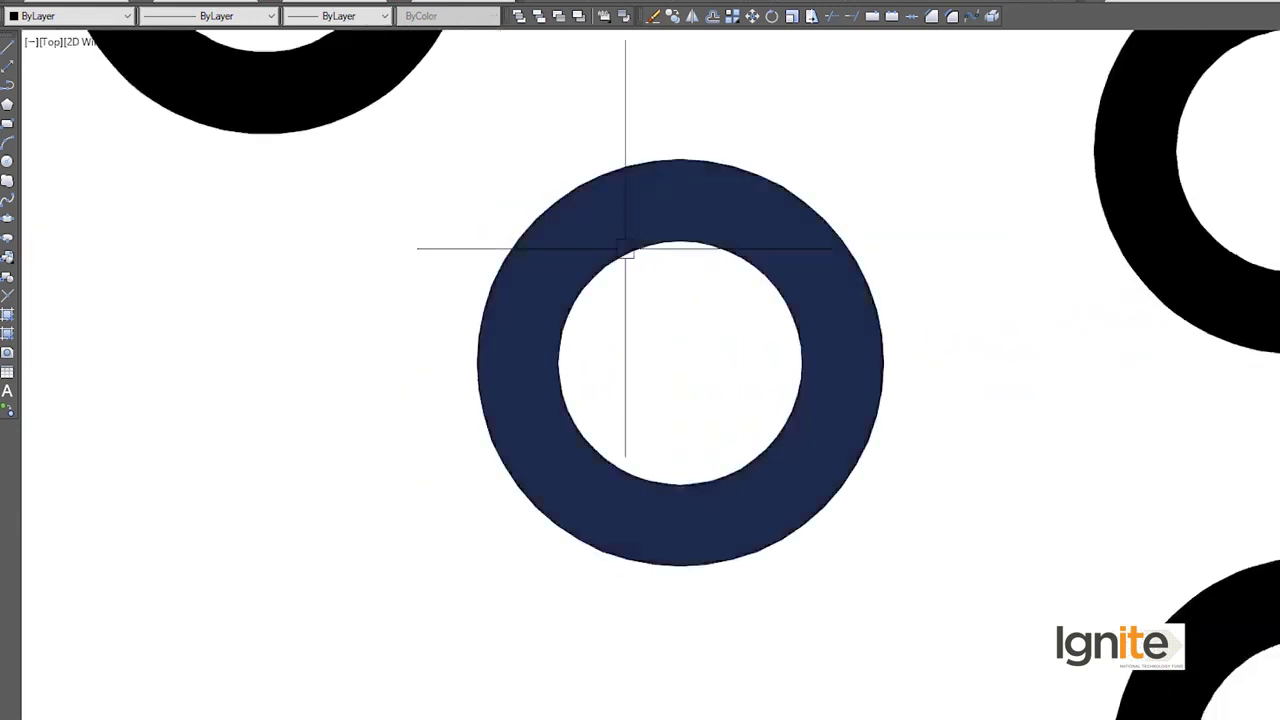
scroll(617, 252, up, 2)
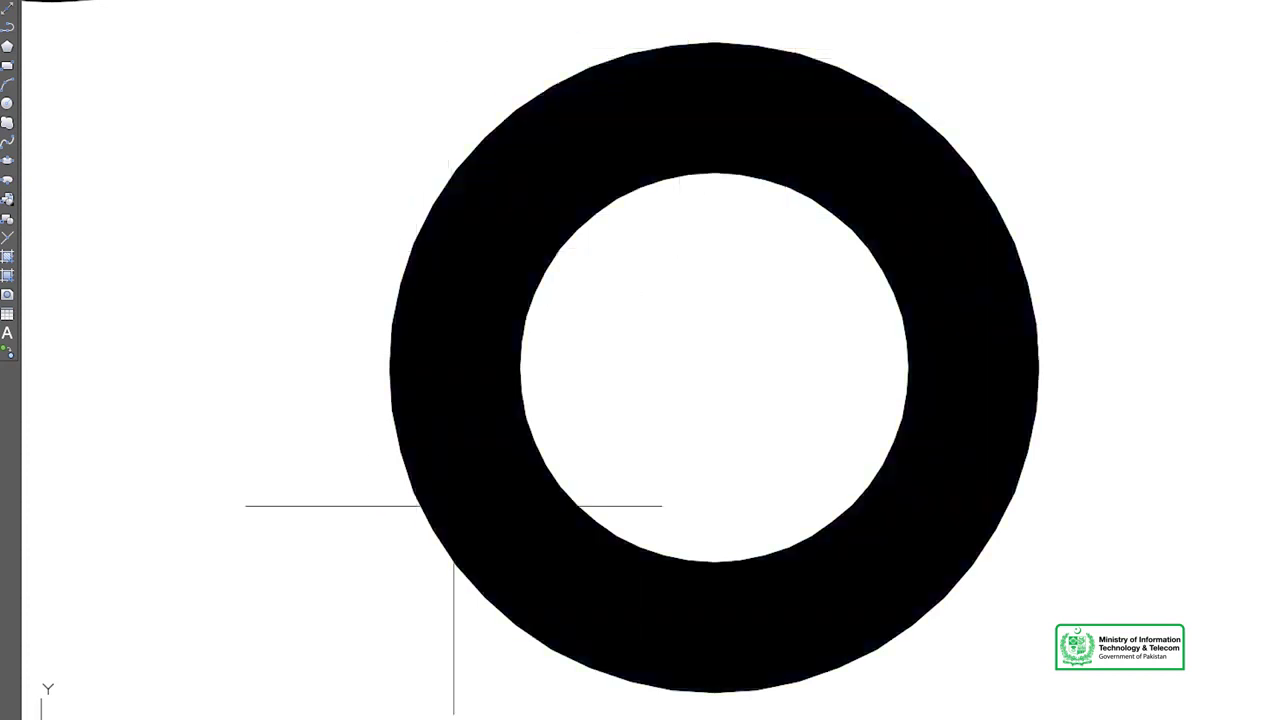
mouse_move(866, 553)
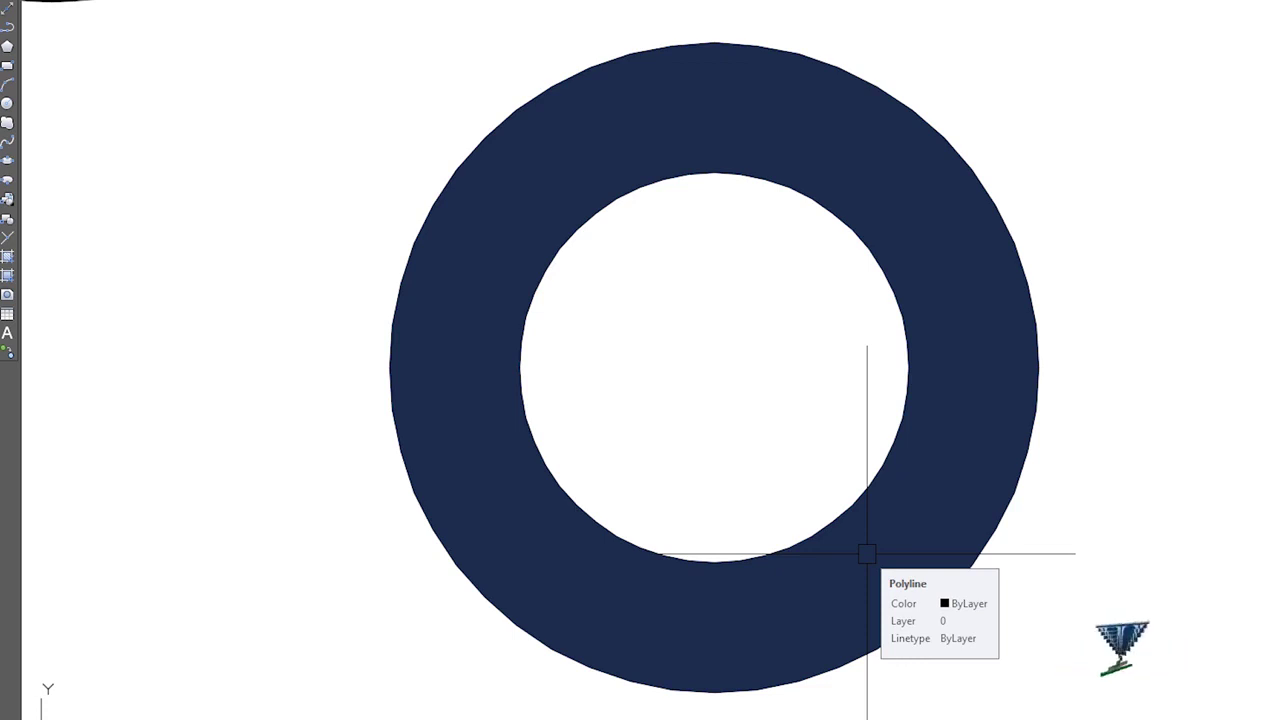
scroll(594, 486, down, 6)
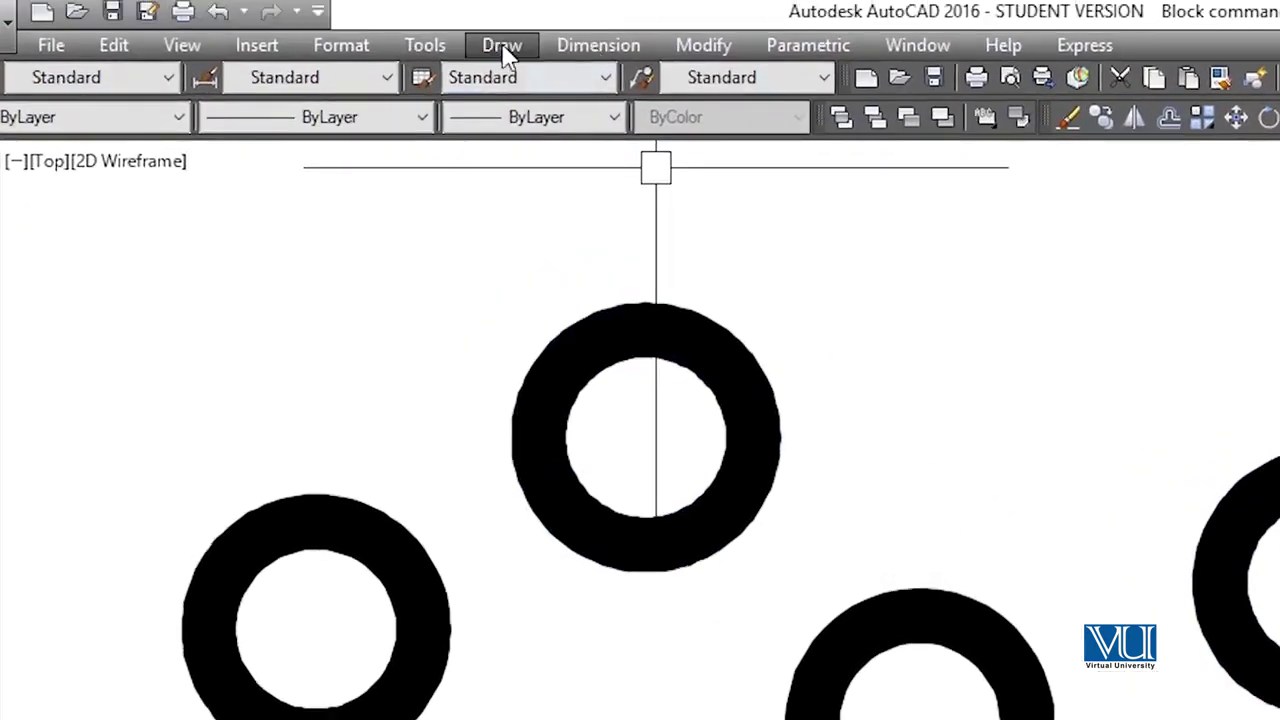
click(503, 47)
click(505, 46)
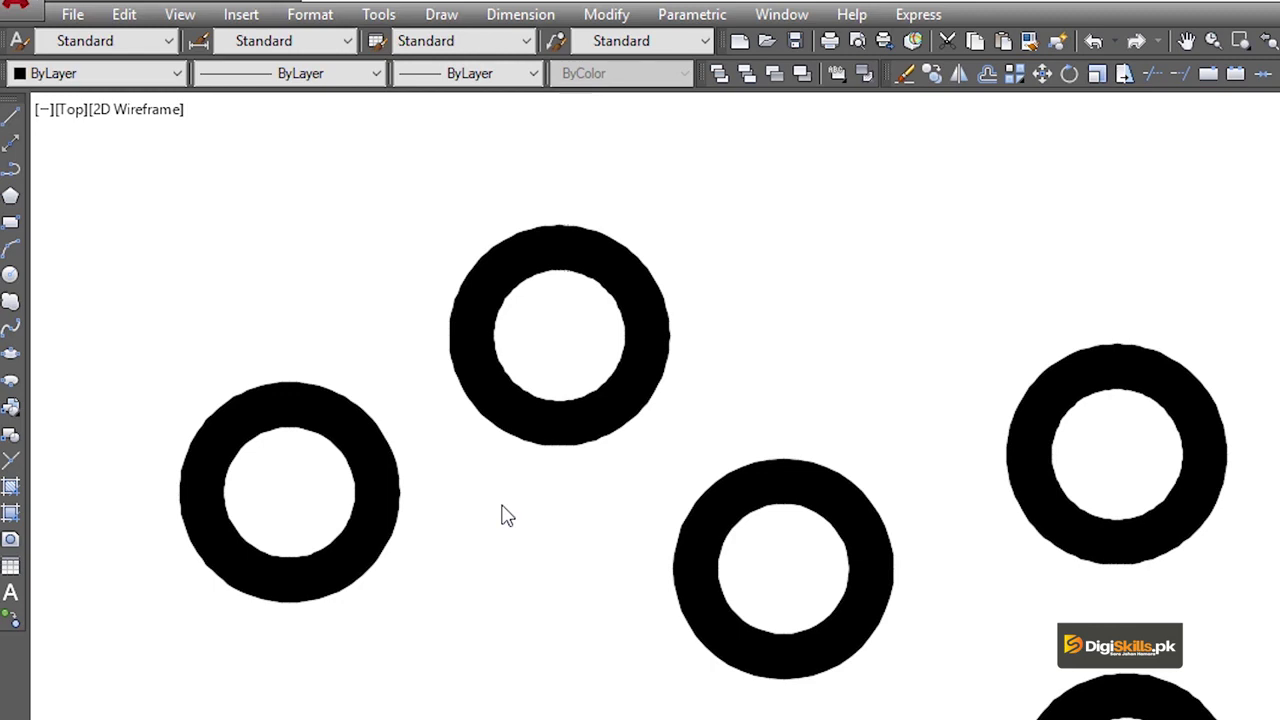
key(Return)
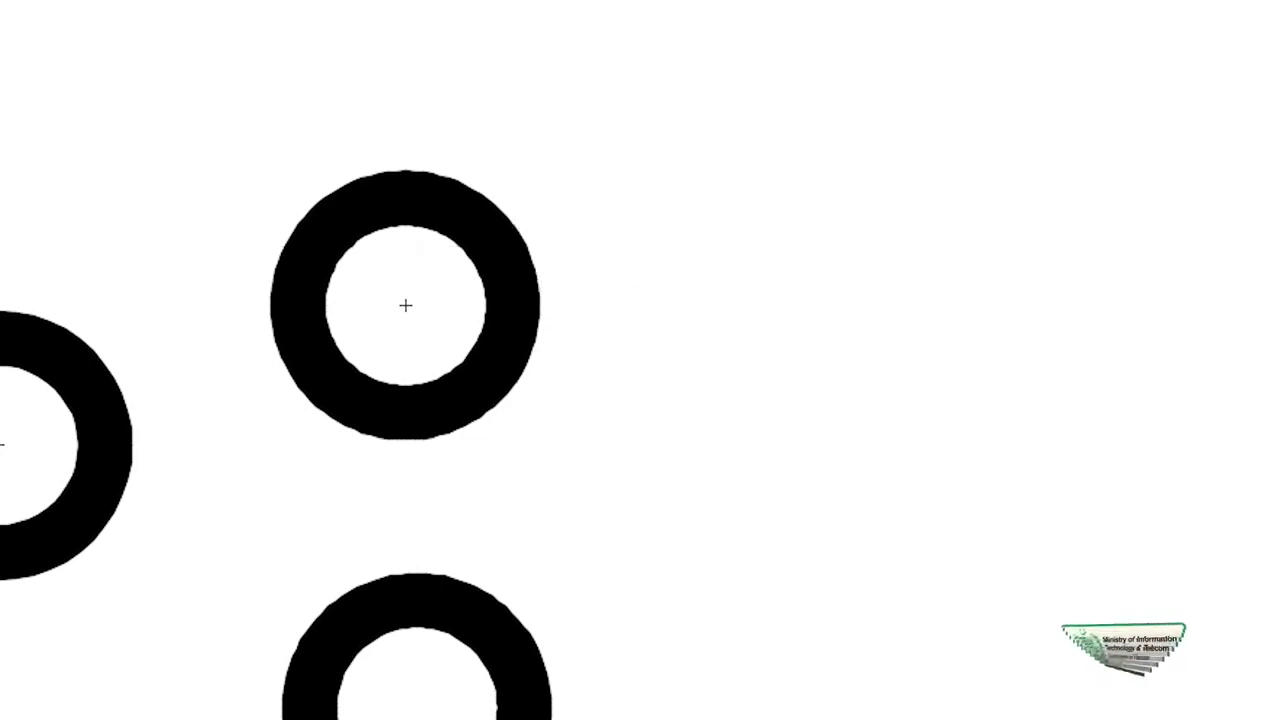
- Draw two donuts with 12' inside and 12' outside diameters, appearing as plain circles
key(Return)
key(Return)
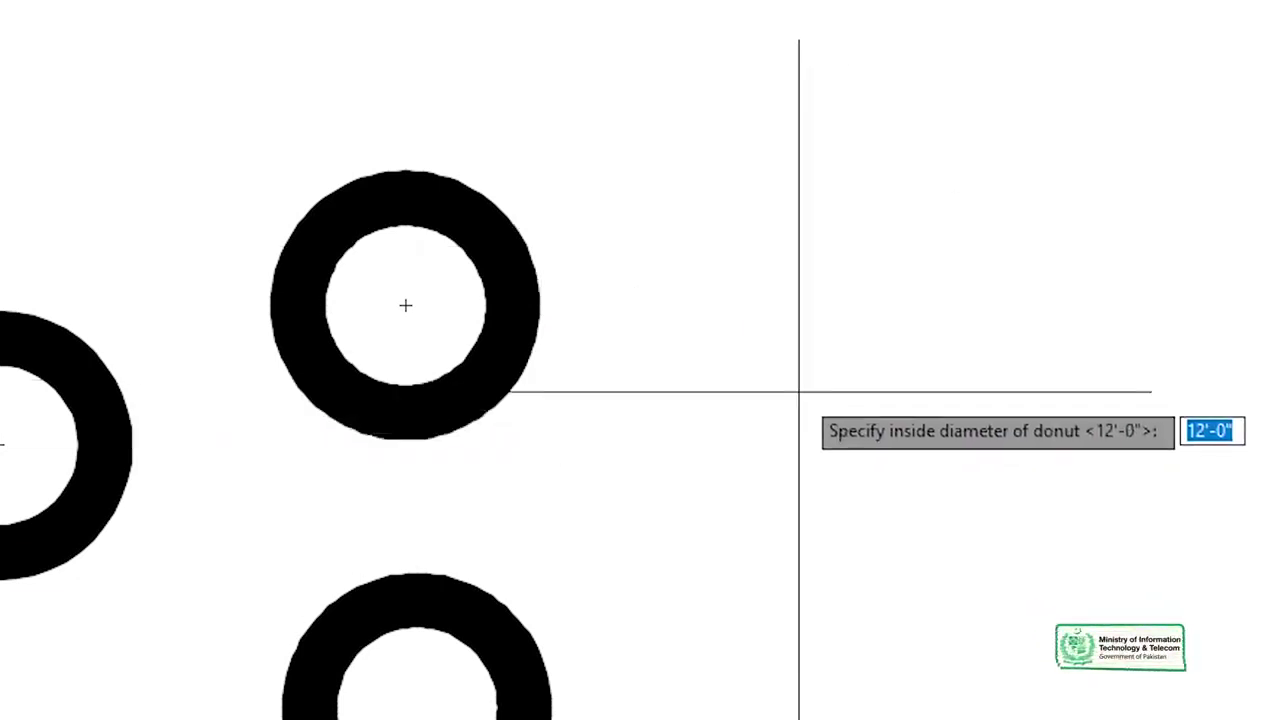
key(Return)
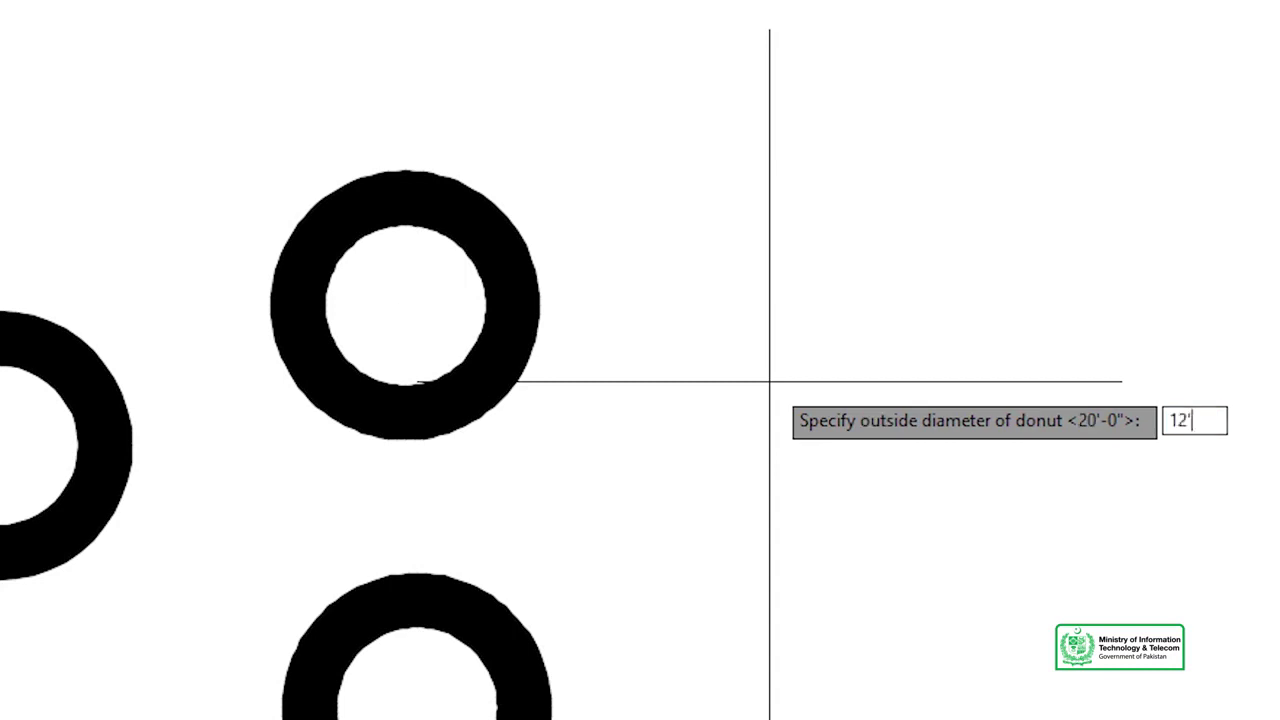
key(Return)
click(767, 379)
scroll(706, 274, up, 5)
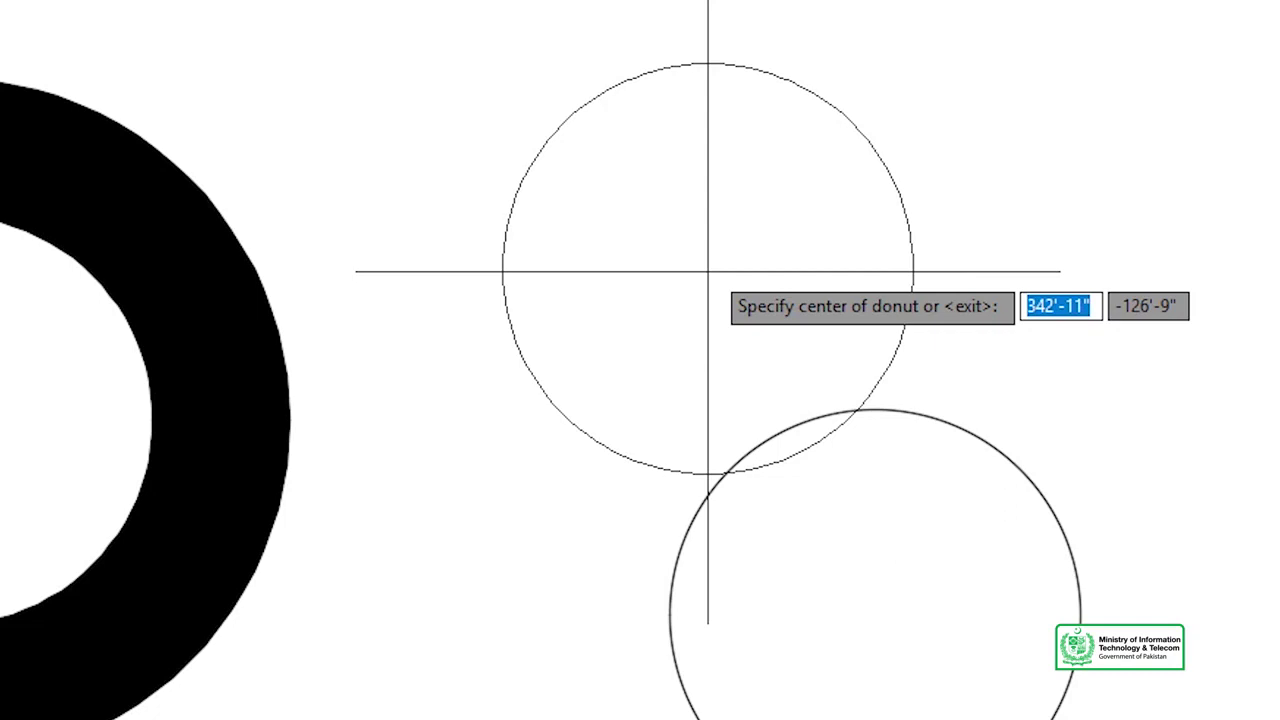
scroll(945, 570, up, 2)
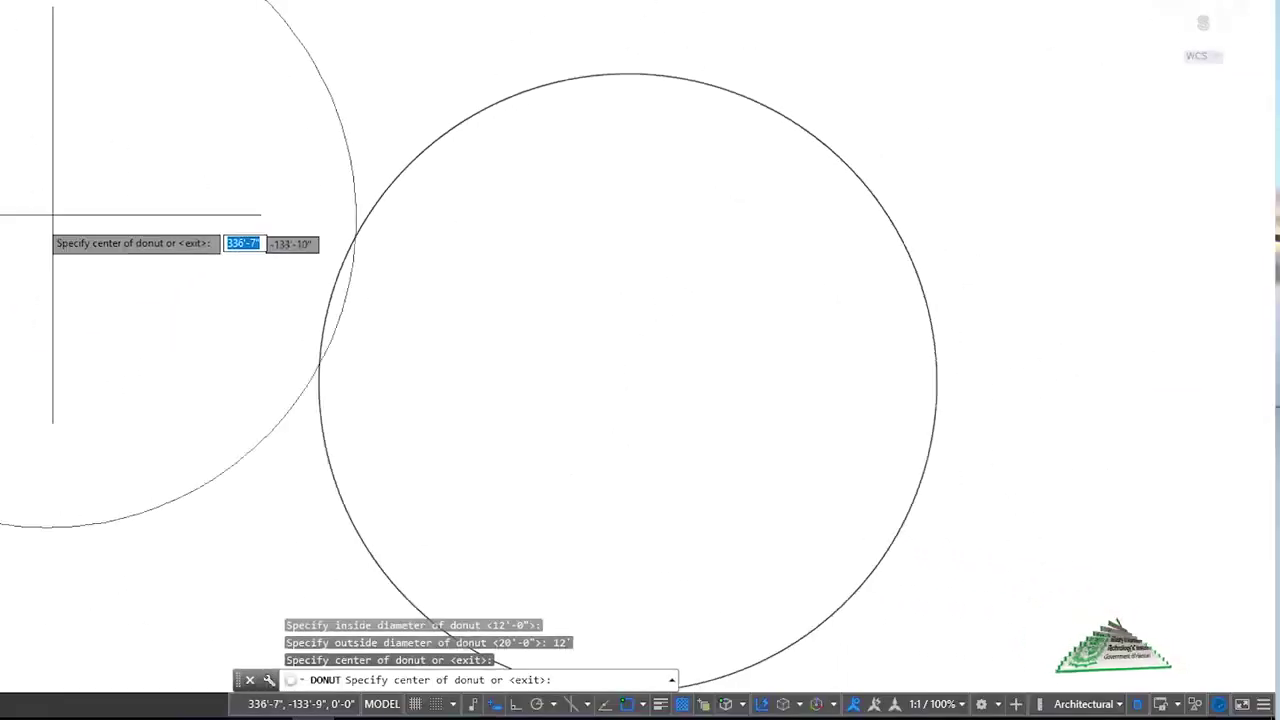
scroll(330, 283, down, 4)
click(544, 46)
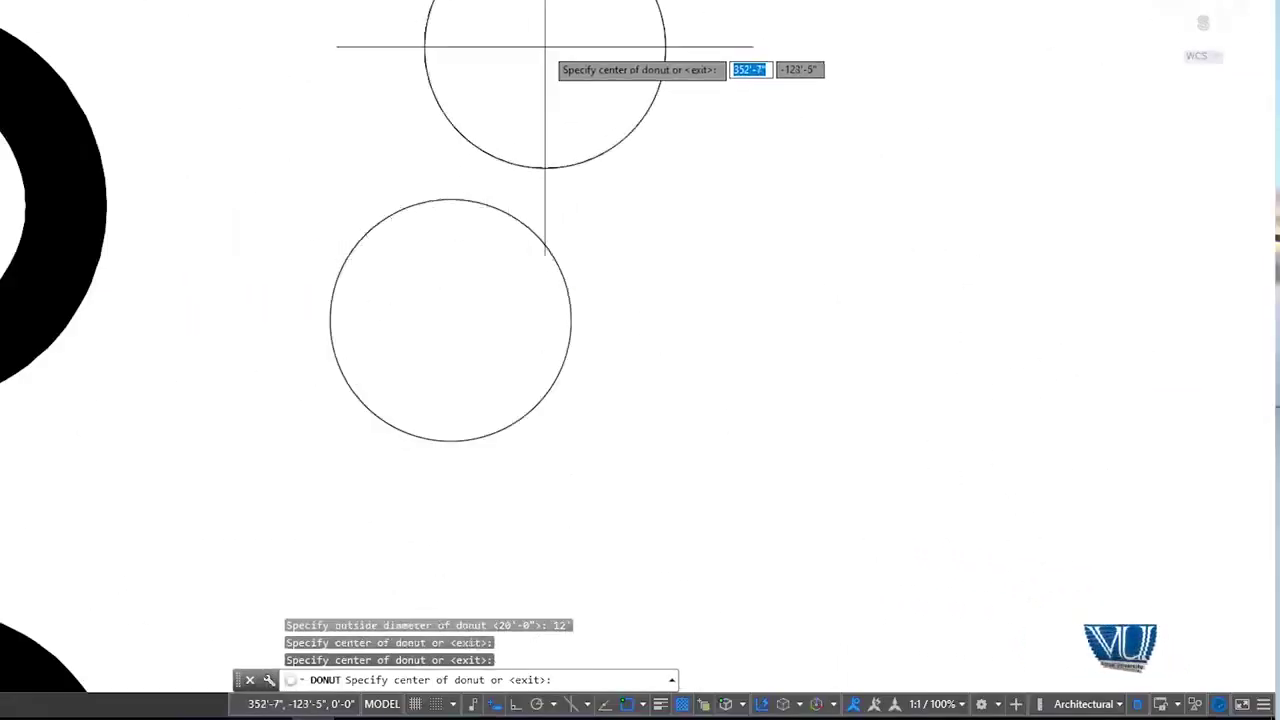
key(Return)
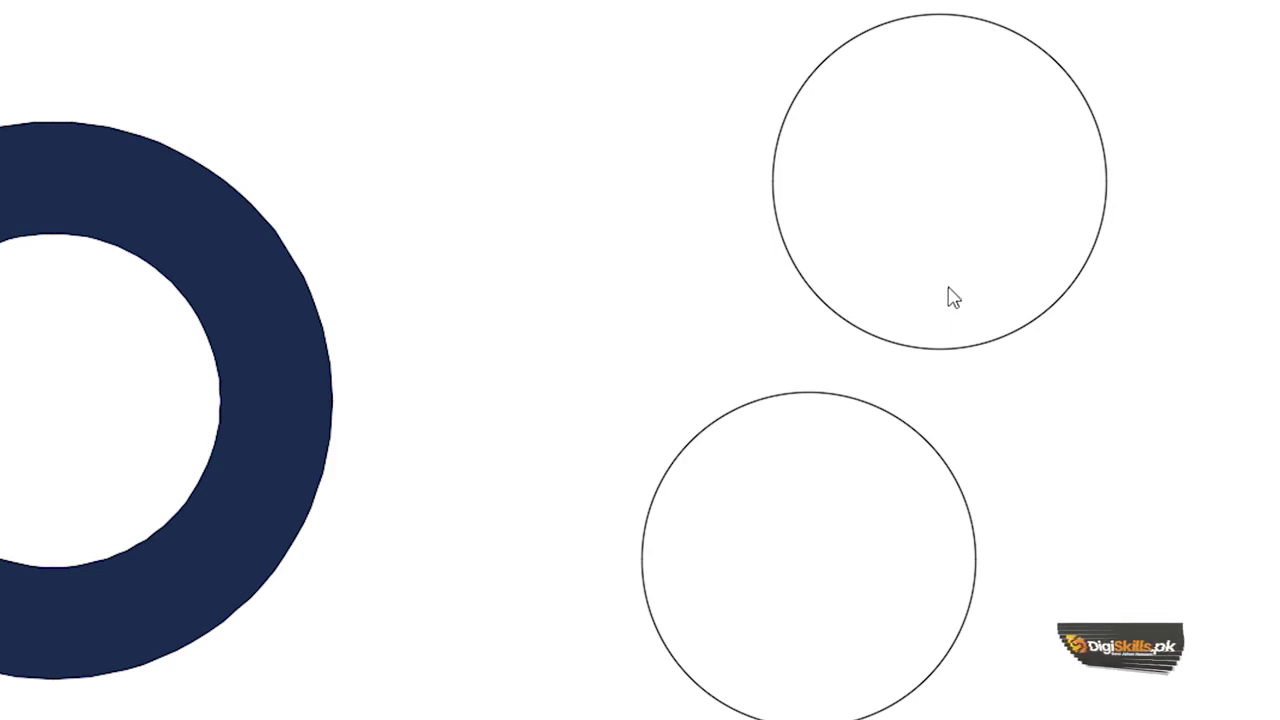
- Use DO to draw one large filled donut with a 50' outside diameter
click(1140, 357)
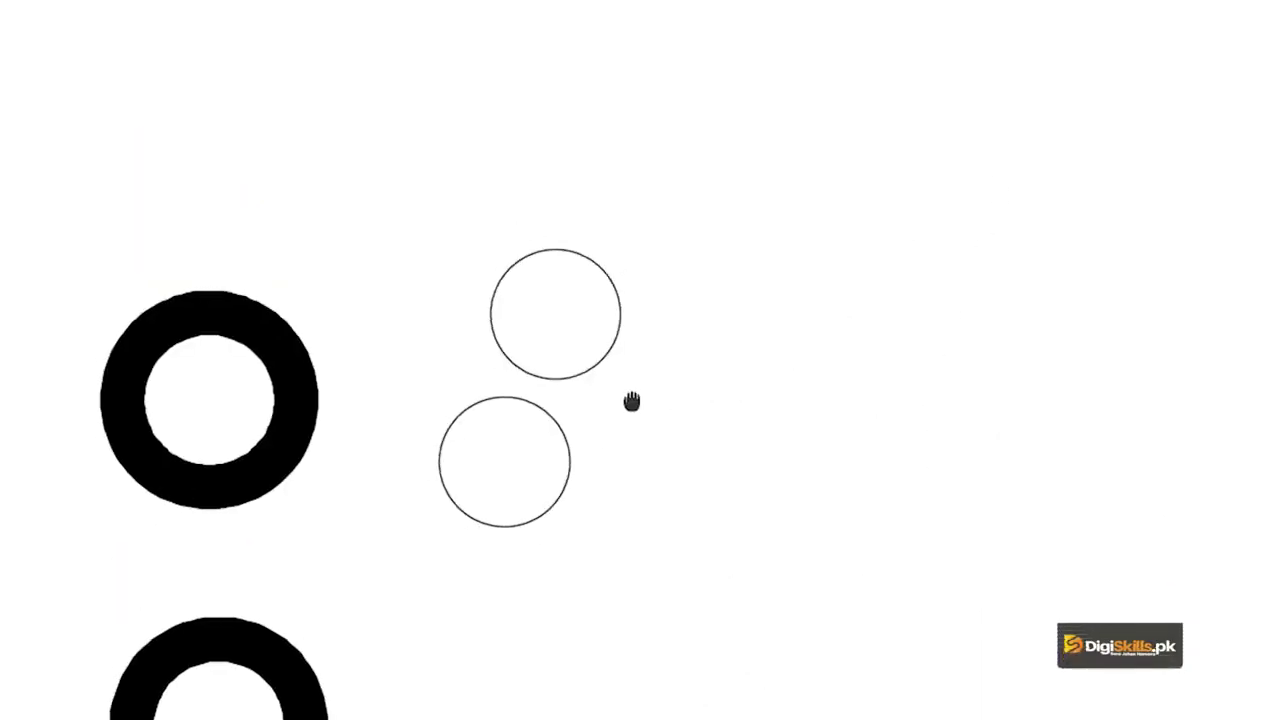
text(do)
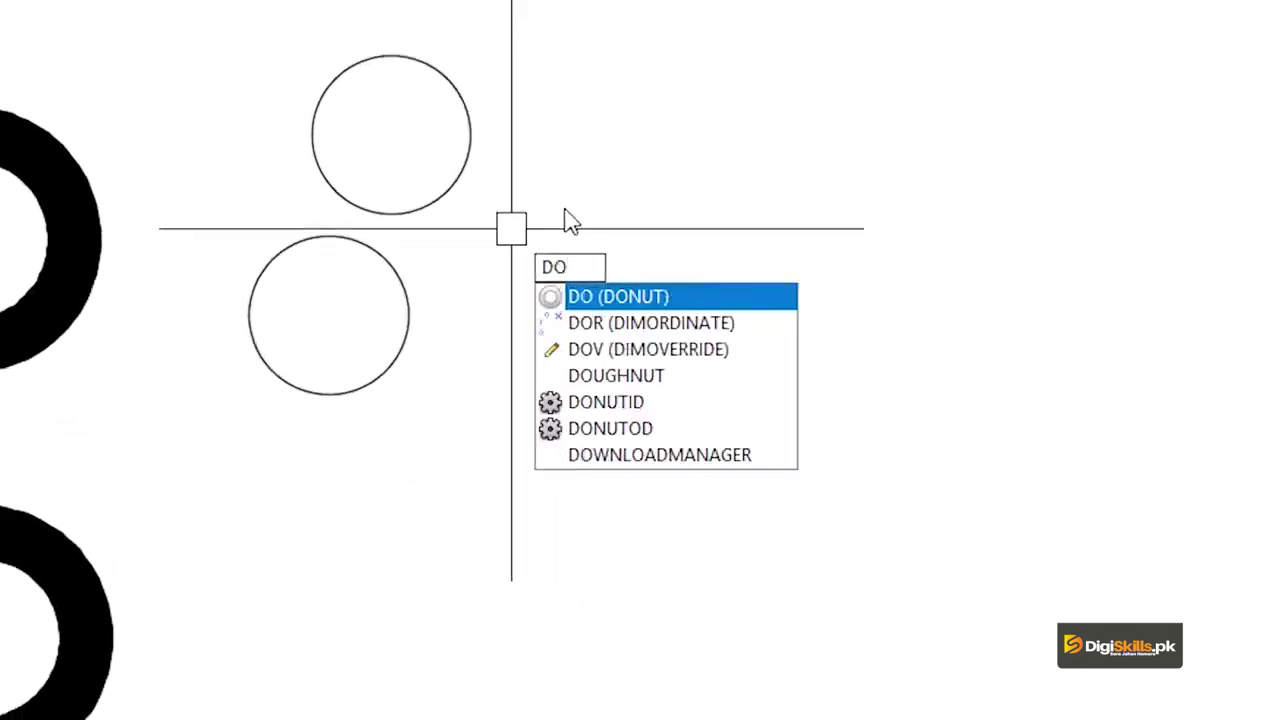
key(Return)
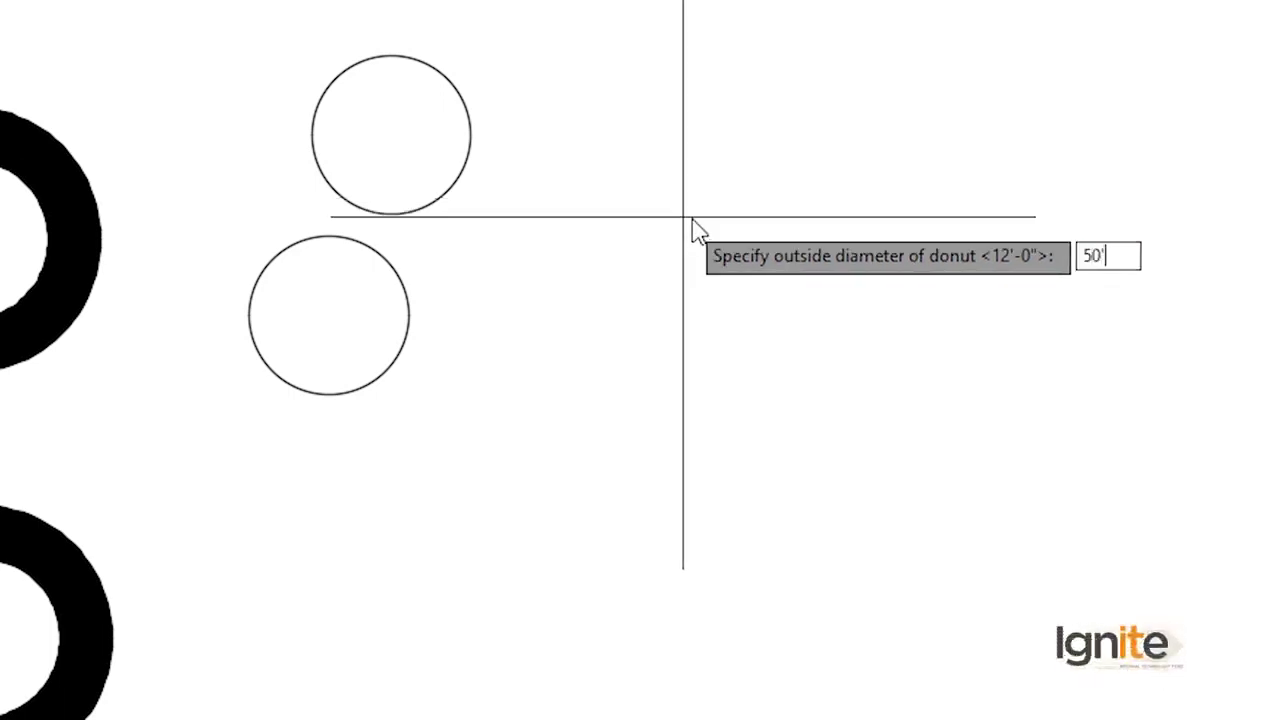
key(Return)
click(1028, 362)
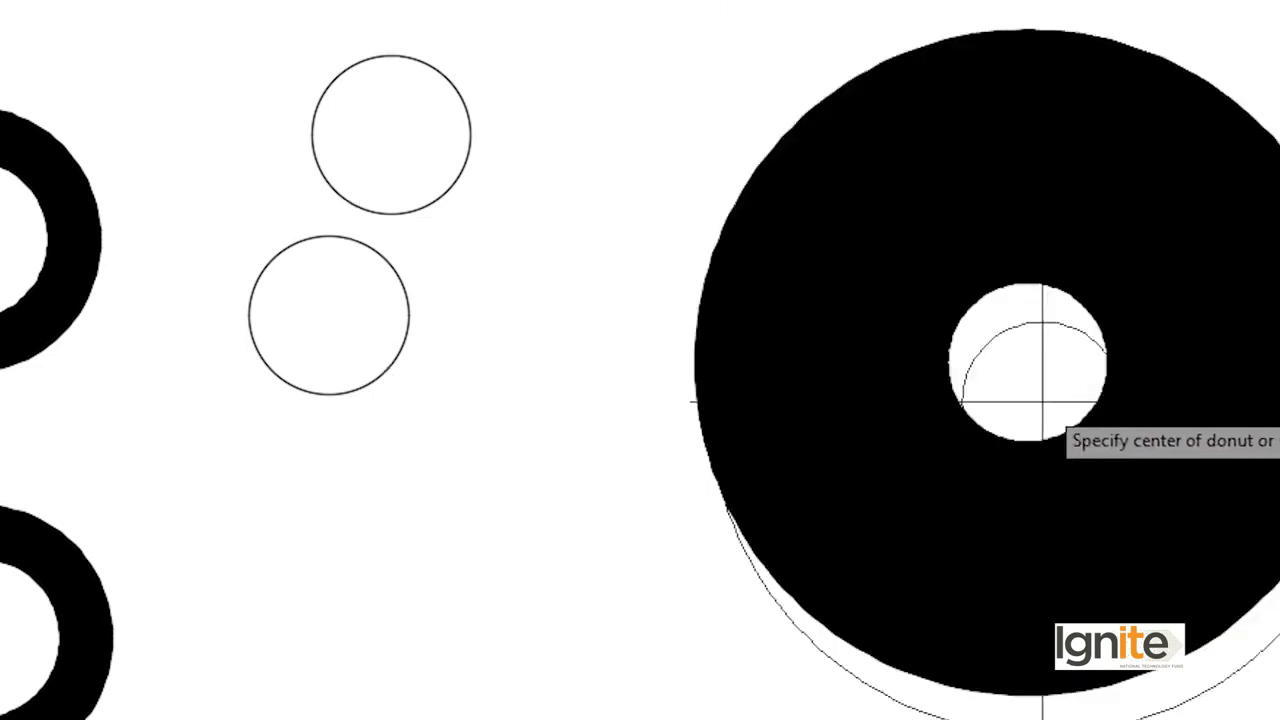
key(Return)
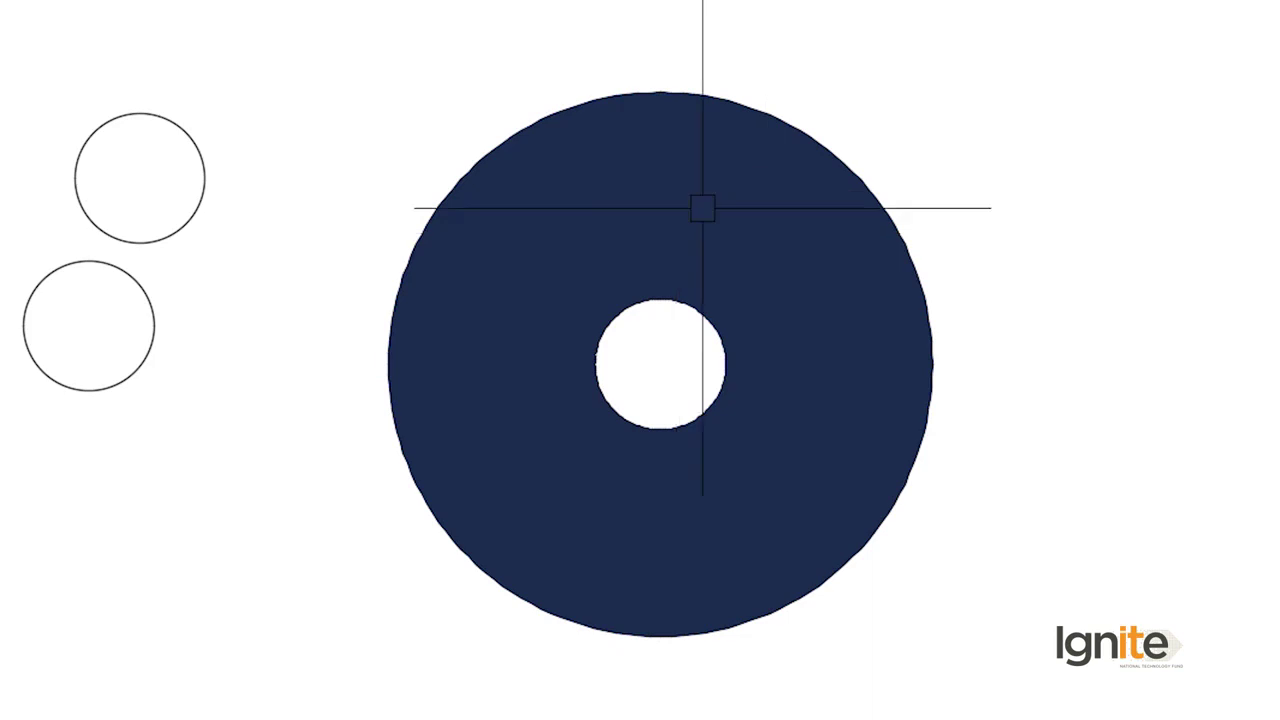
scroll(702, 208, down, 5)
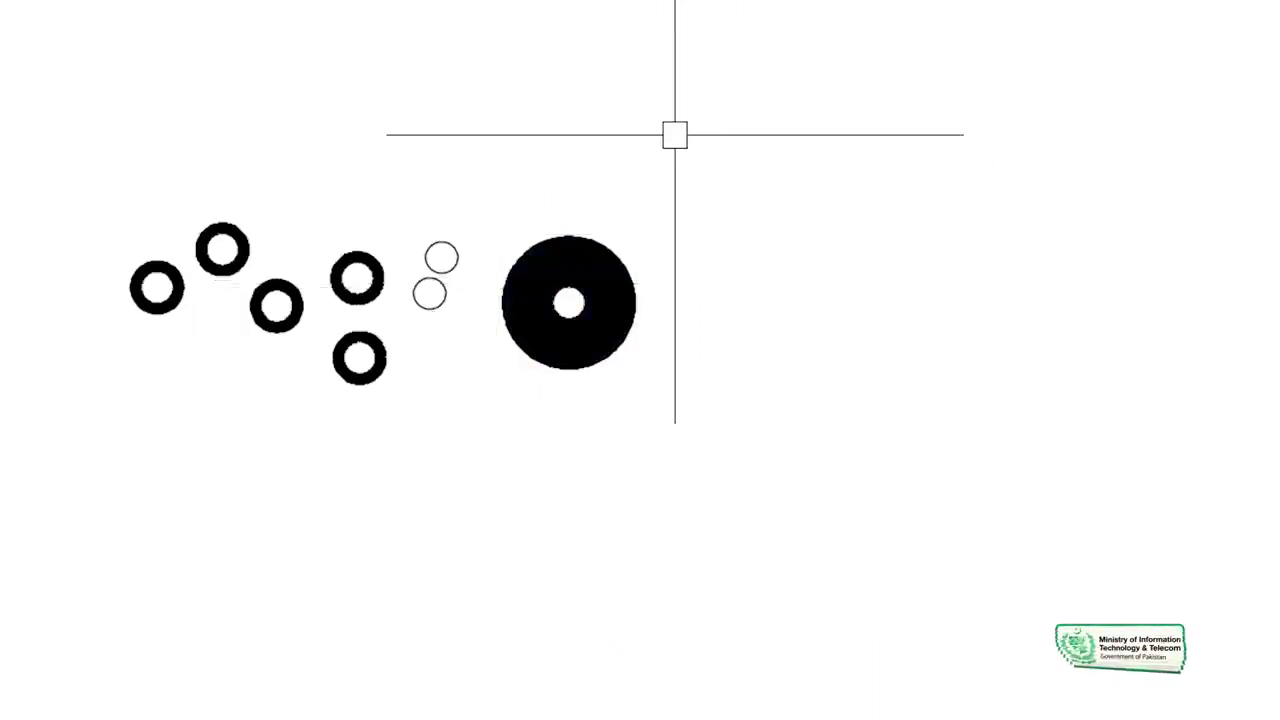
click(555, 352)
- Select all eight donuts with a window and delete them
key(Escape)
click(730, 41)
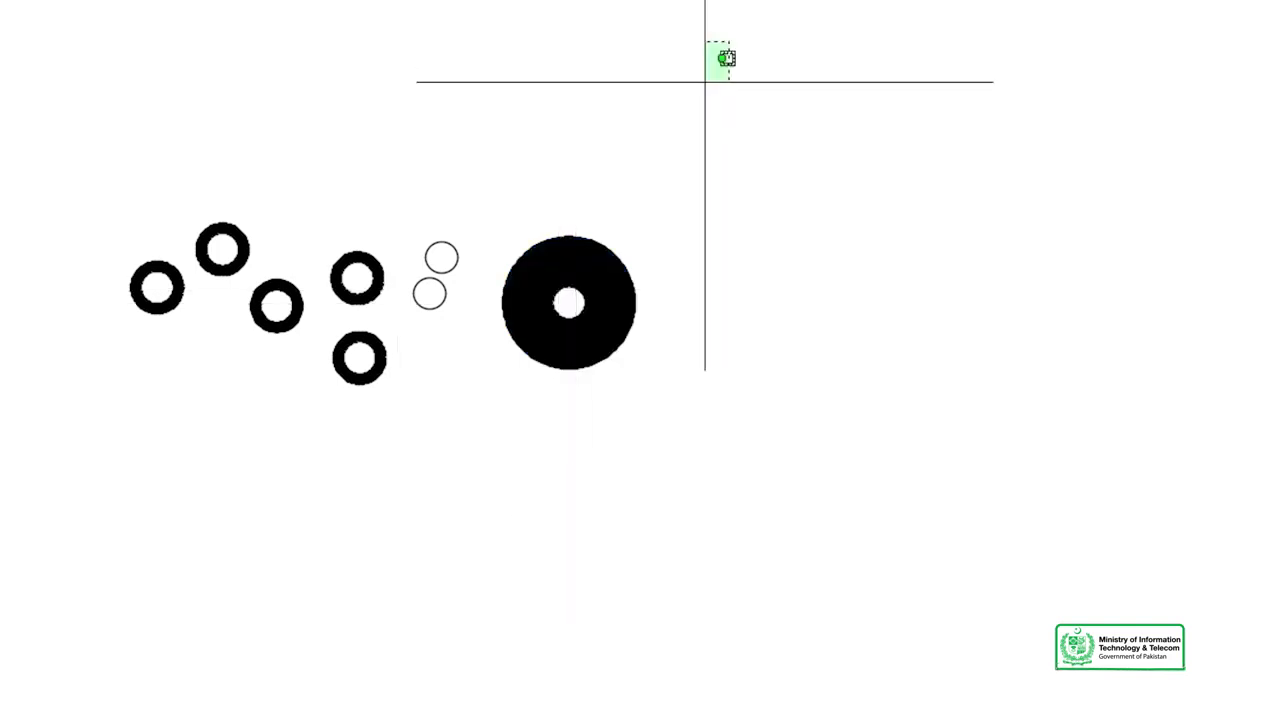
click(2, 521)
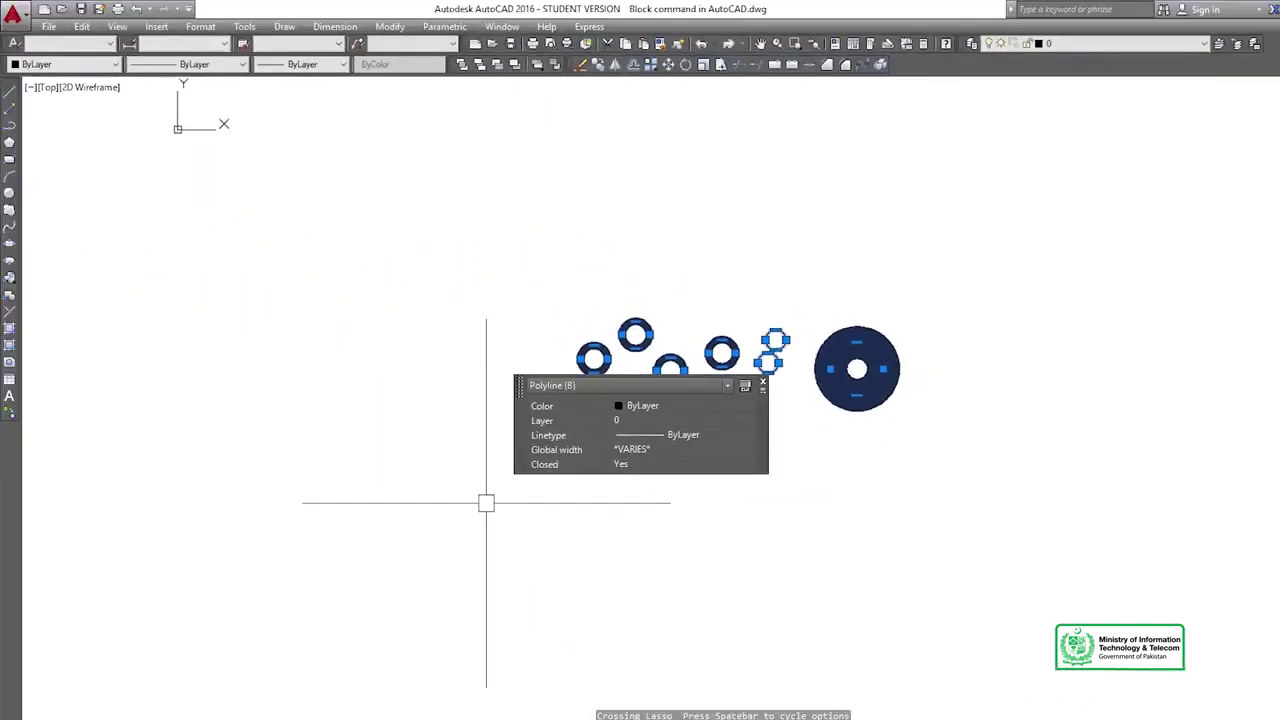
key(Delete)
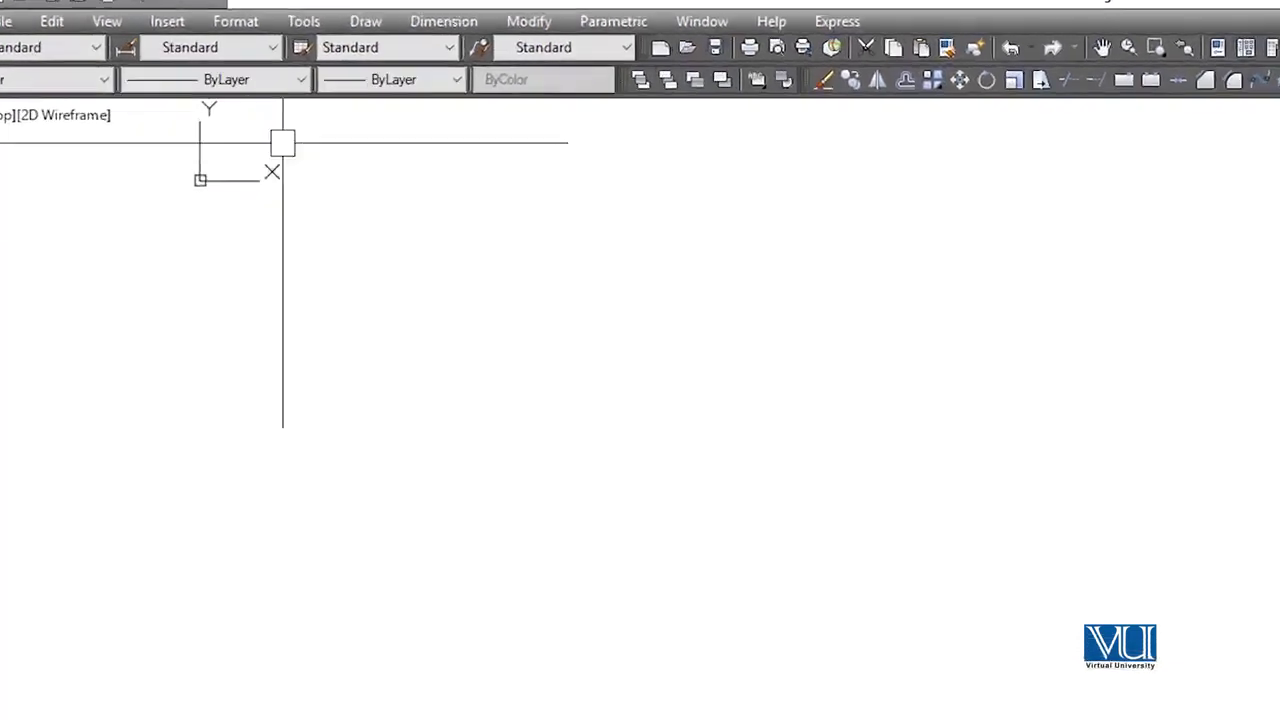
click(284, 27)
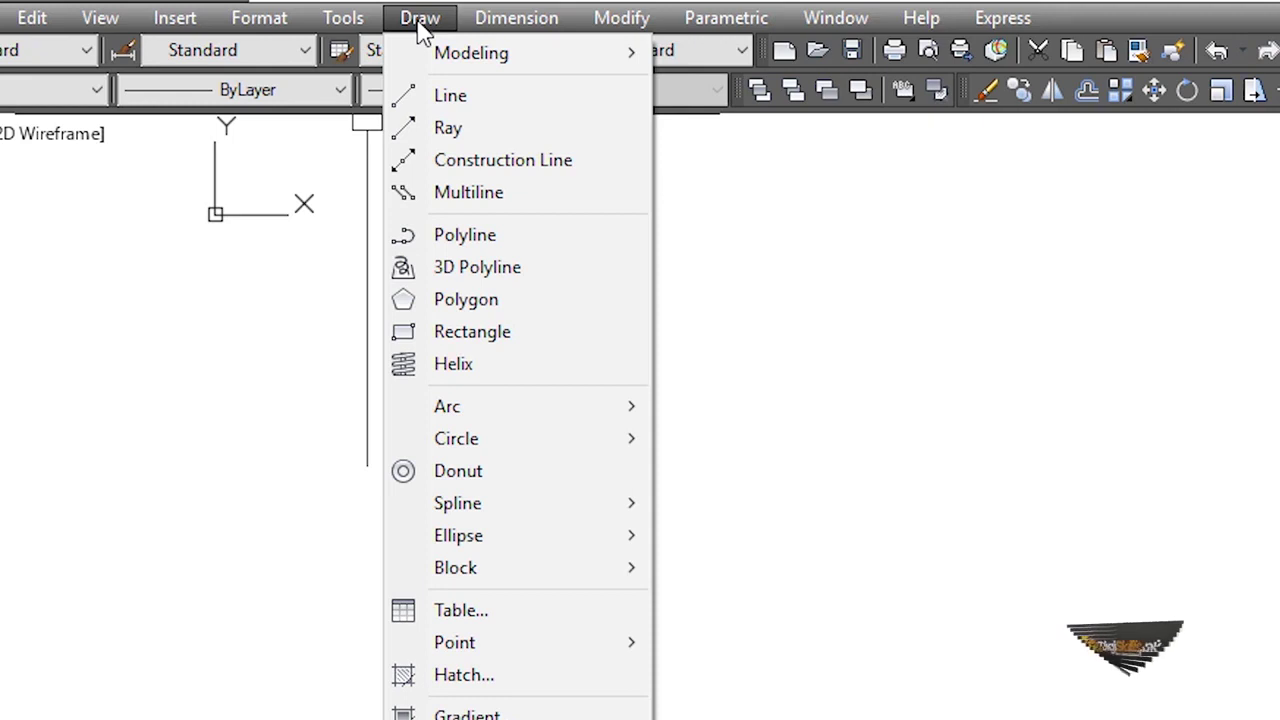
- Dismiss the File menu and reopen the Draw menu
click(92, 18)
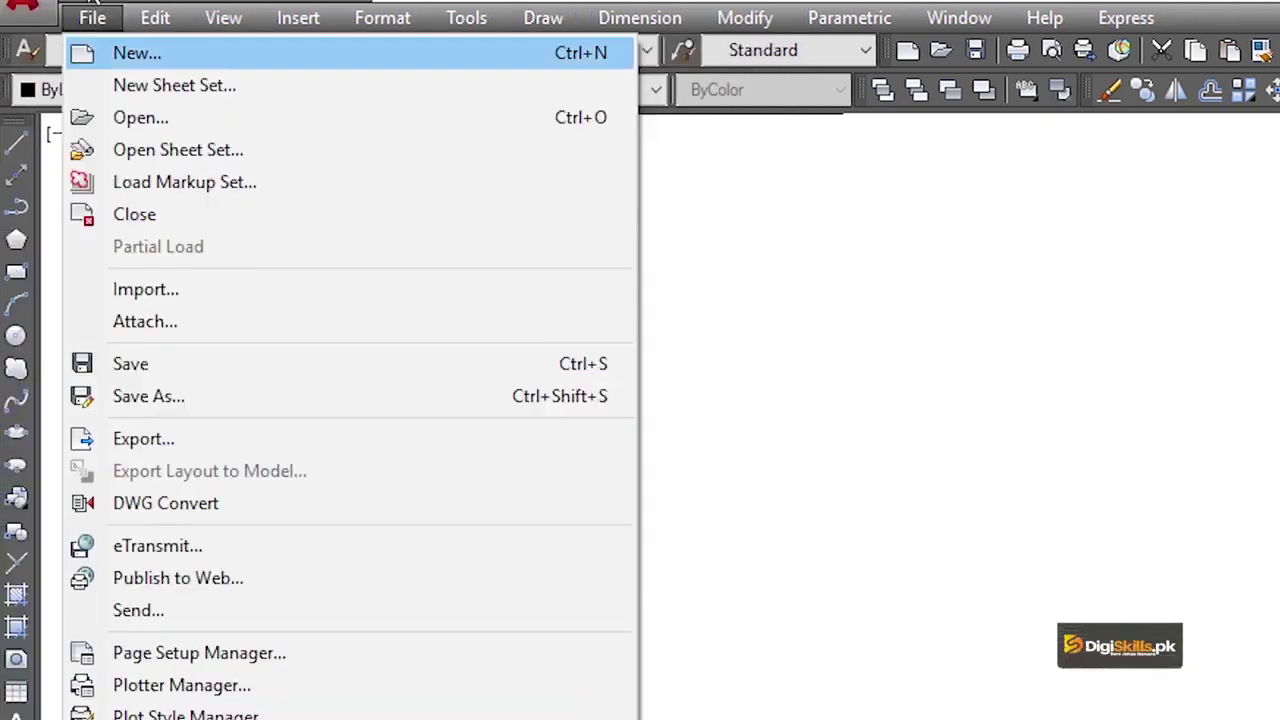
key(Escape)
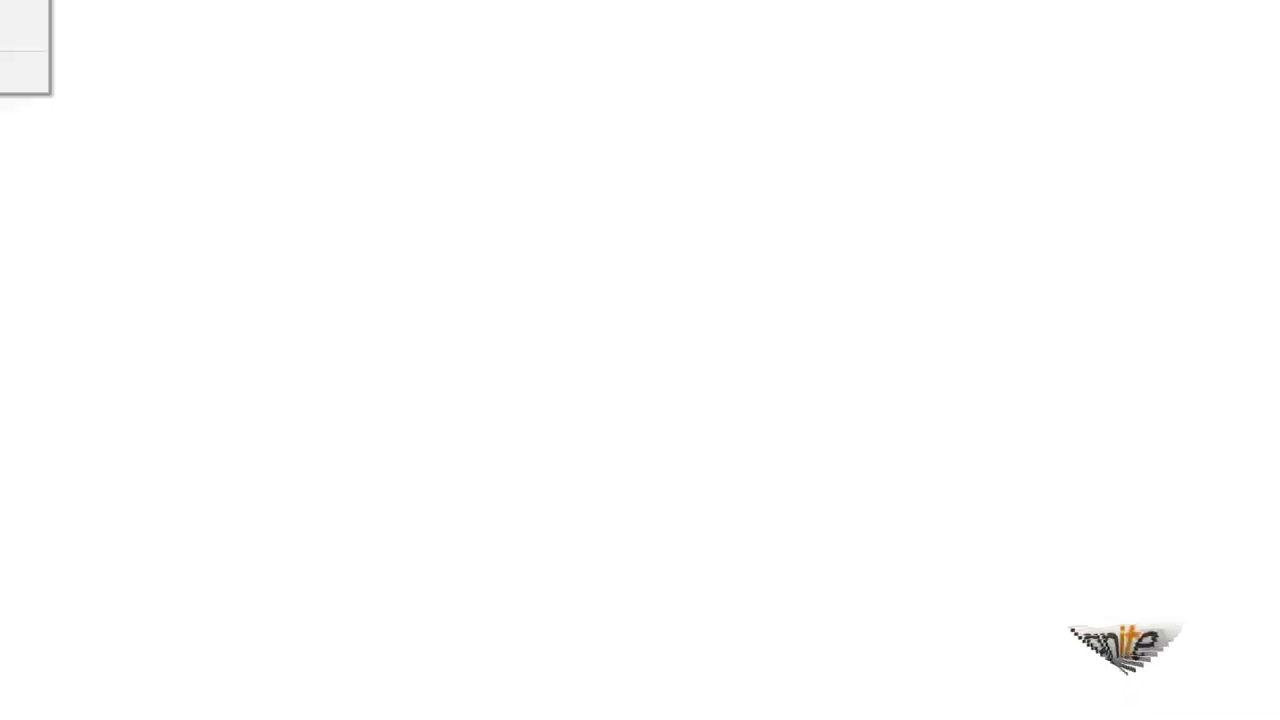
click(540, 18)
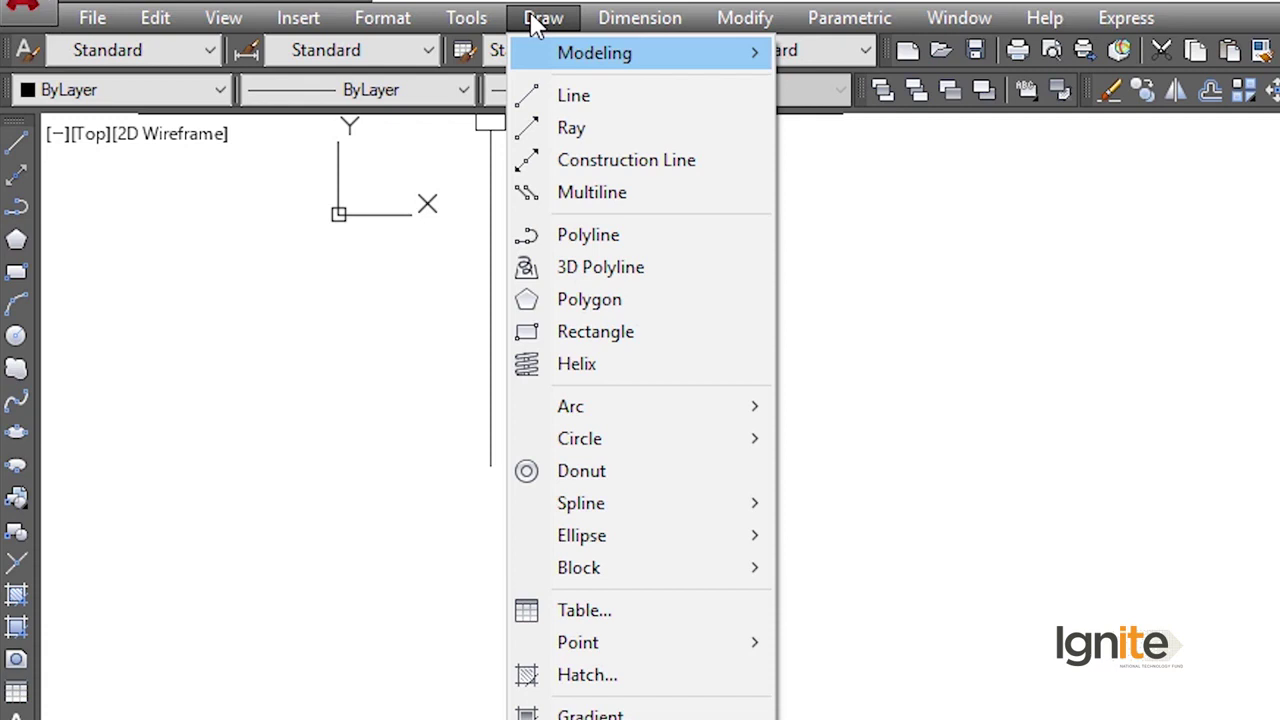
- Draw a flat spiral helix with a large base radius and small top radius
click(576, 364)
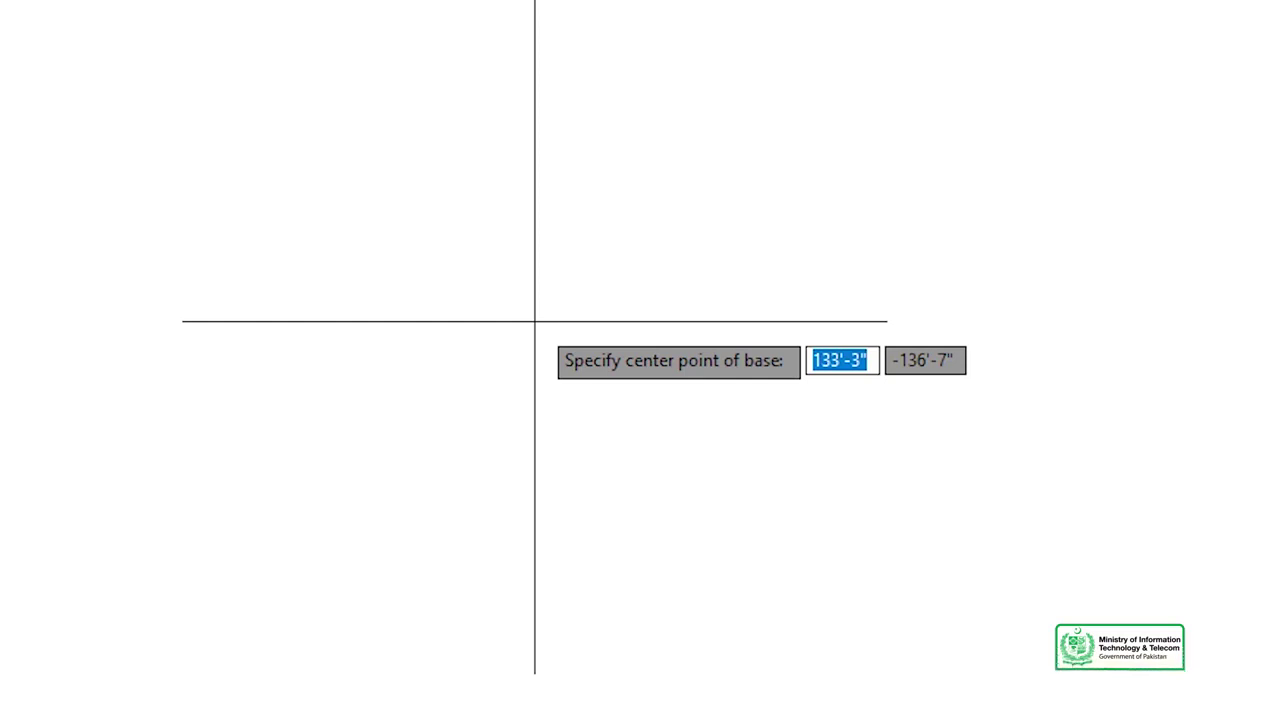
click(535, 321)
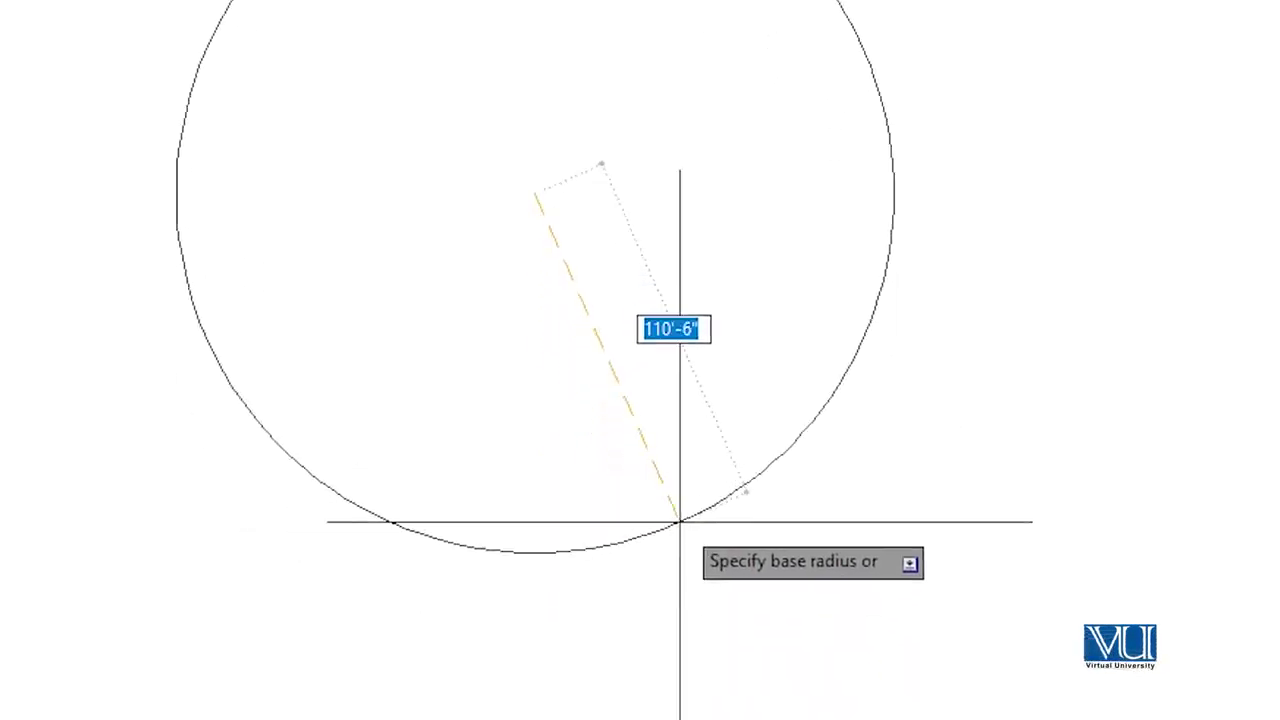
click(680, 521)
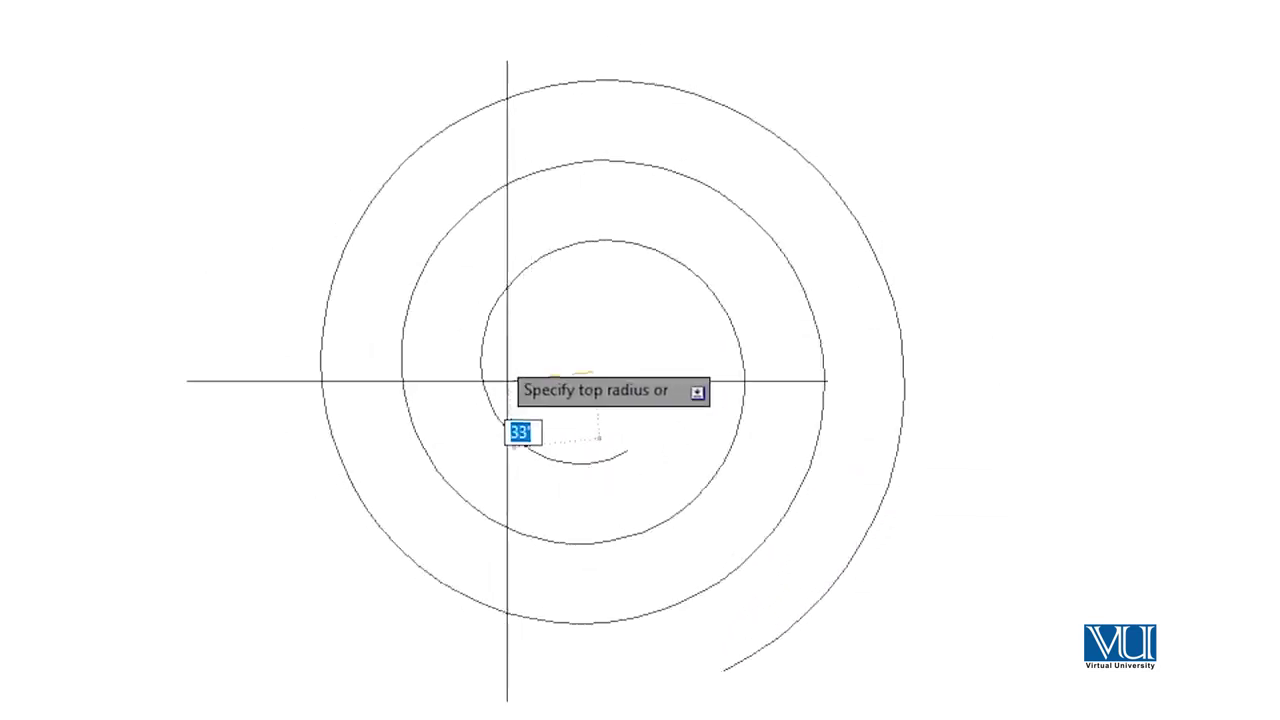
click(617, 377)
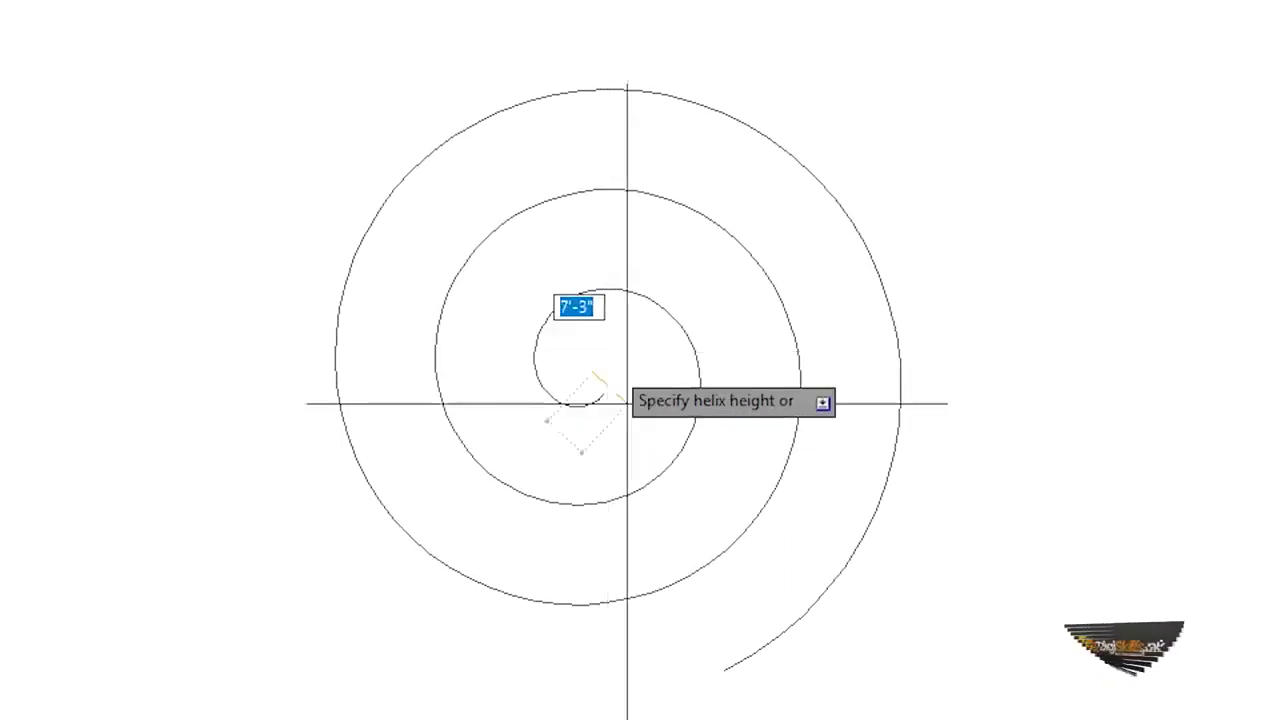
click(654, 457)
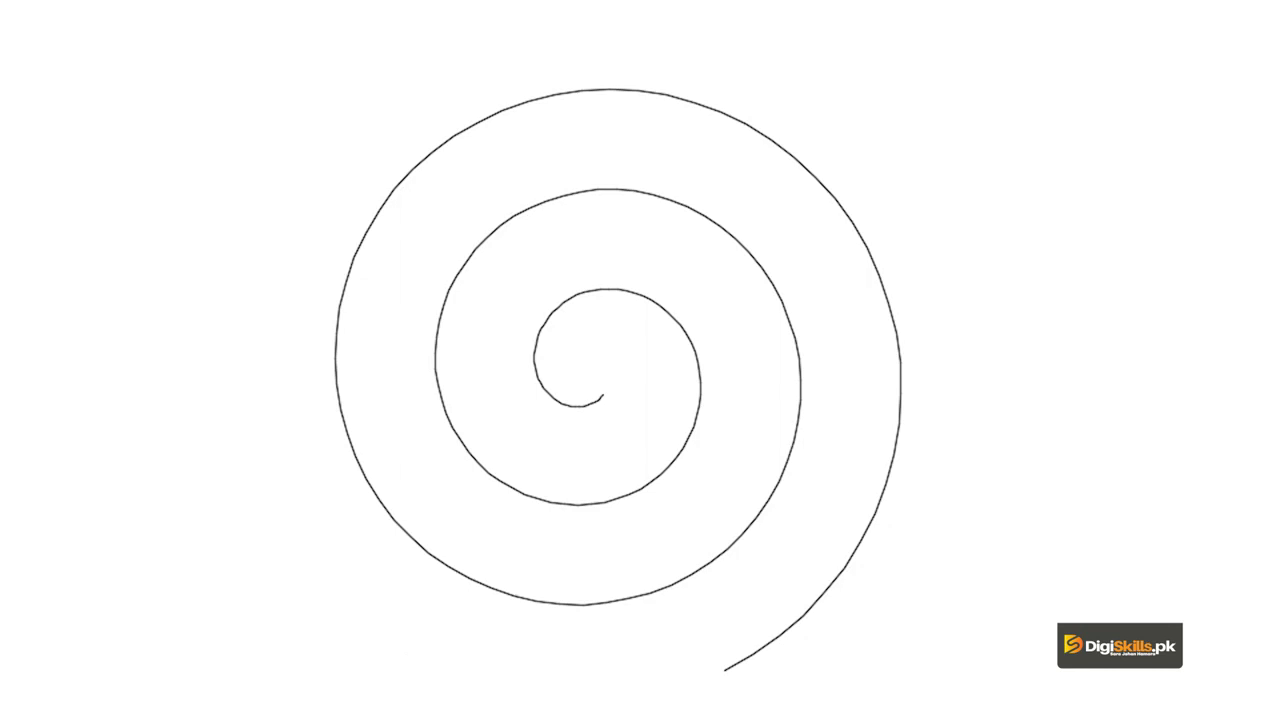
text(hel)
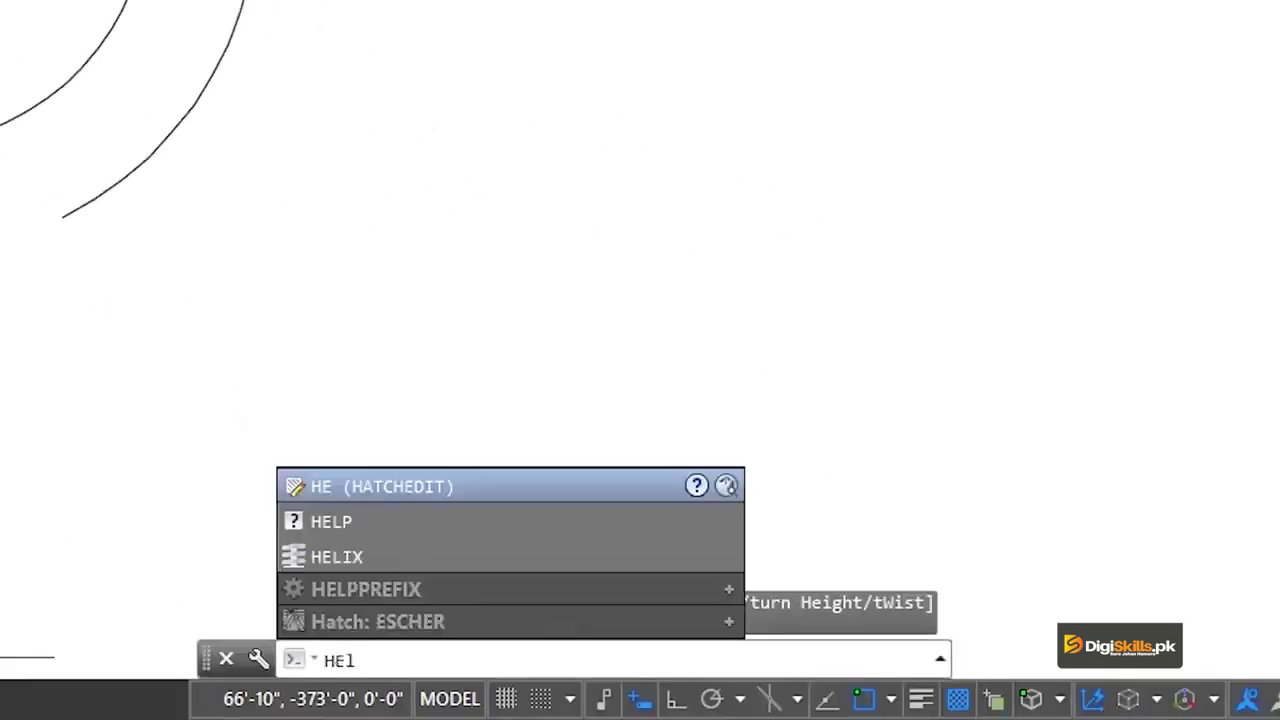
text(i)
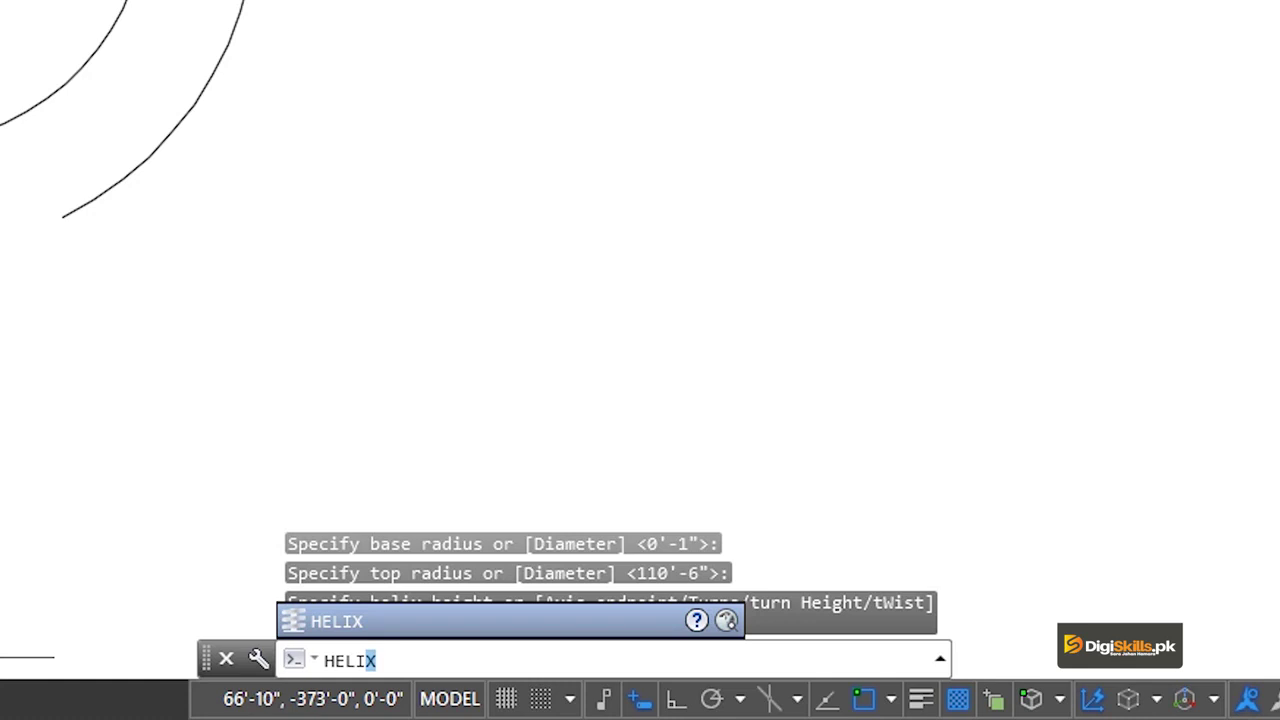
key(Return)
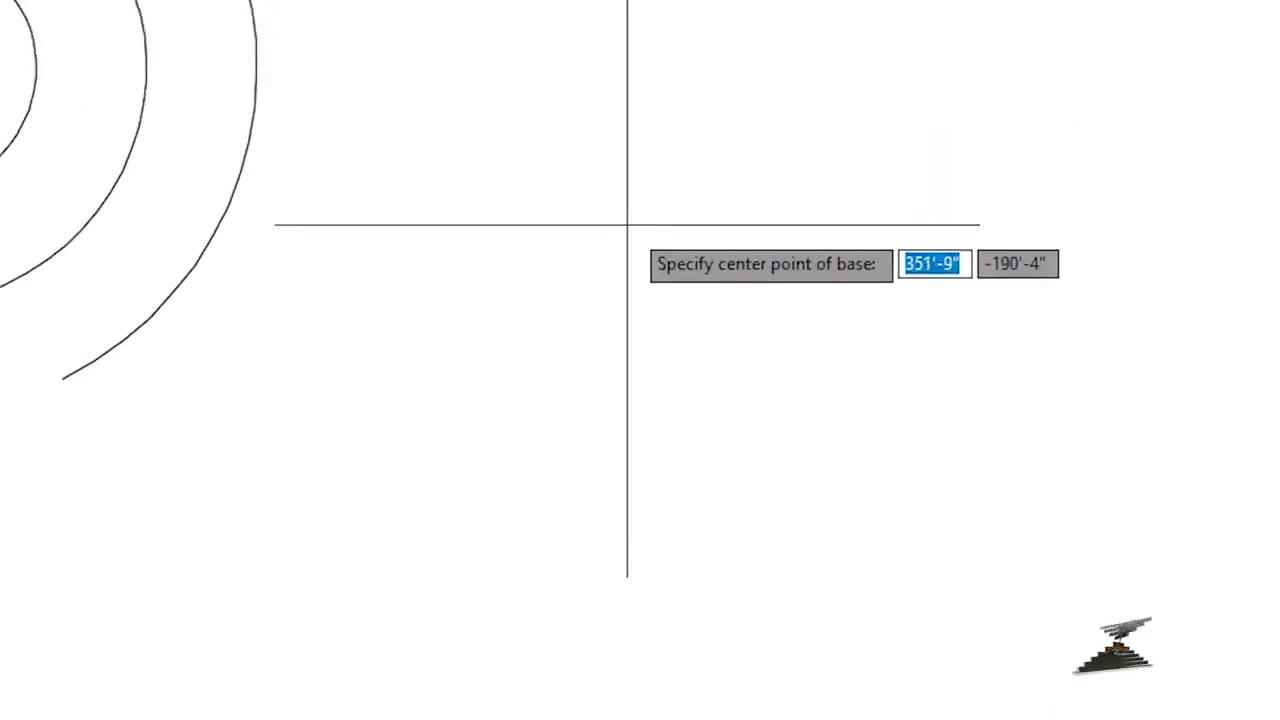
click(487, 313)
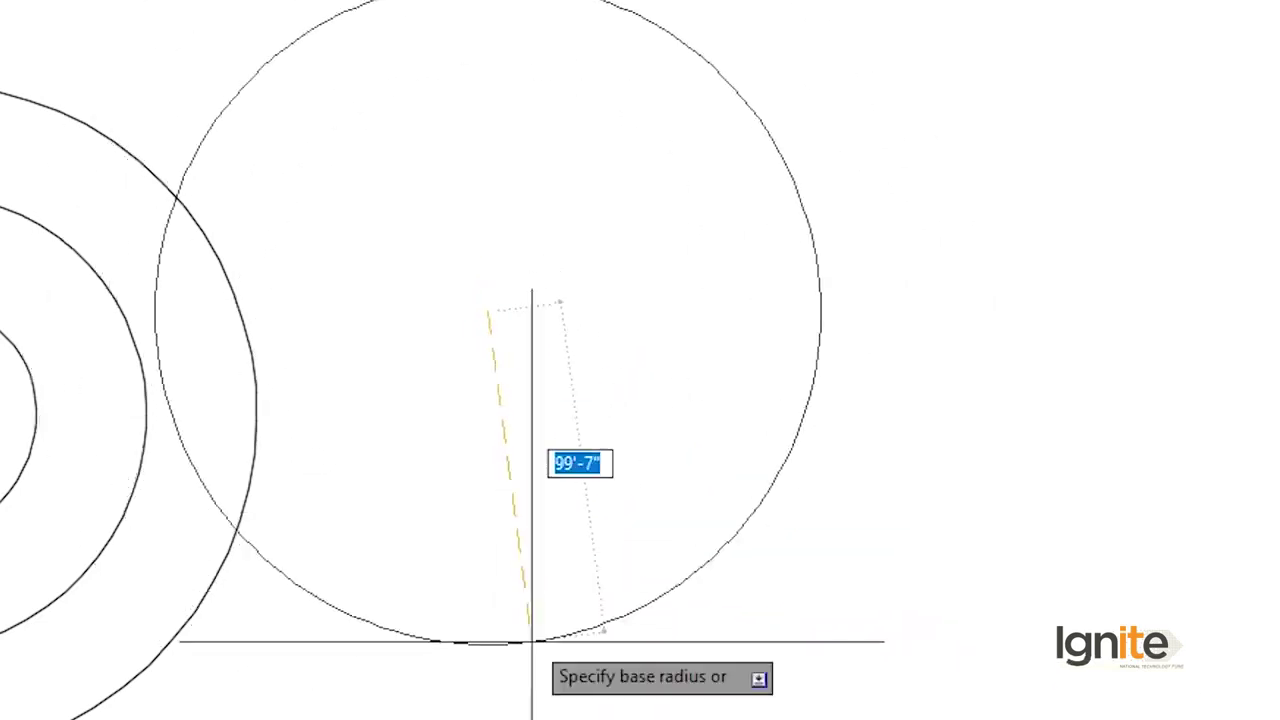
click(514, 523)
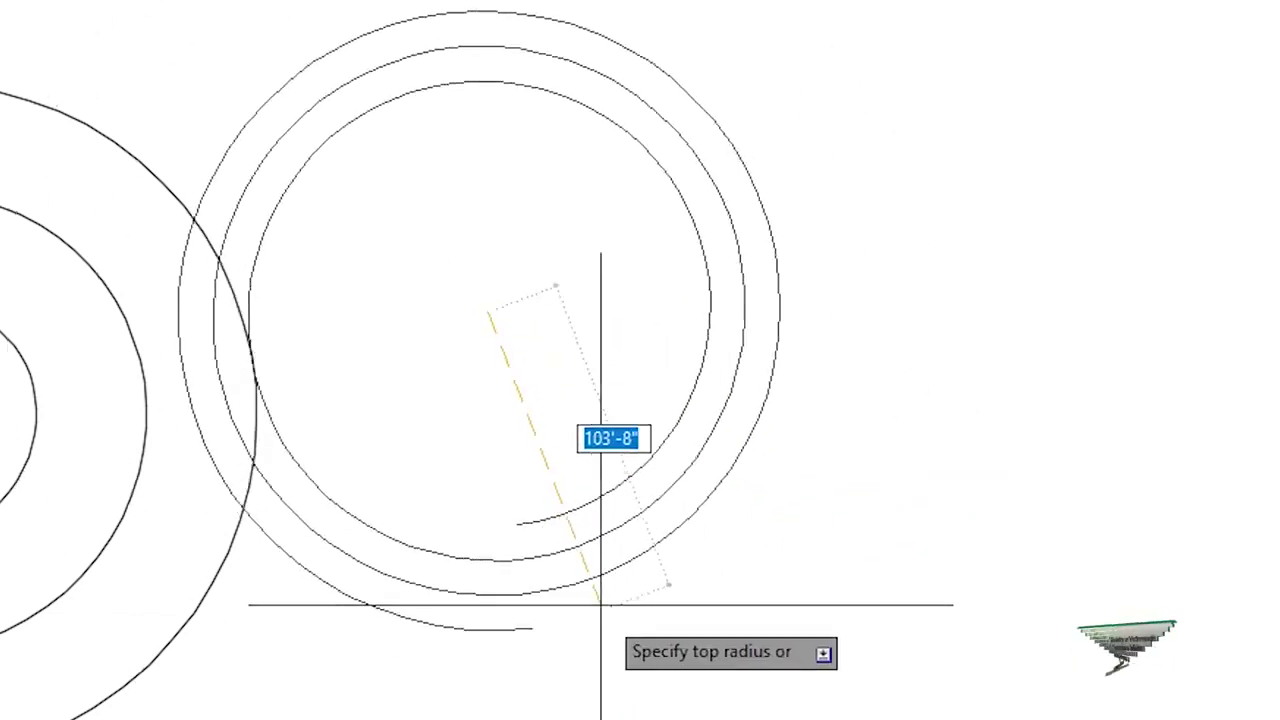
click(483, 338)
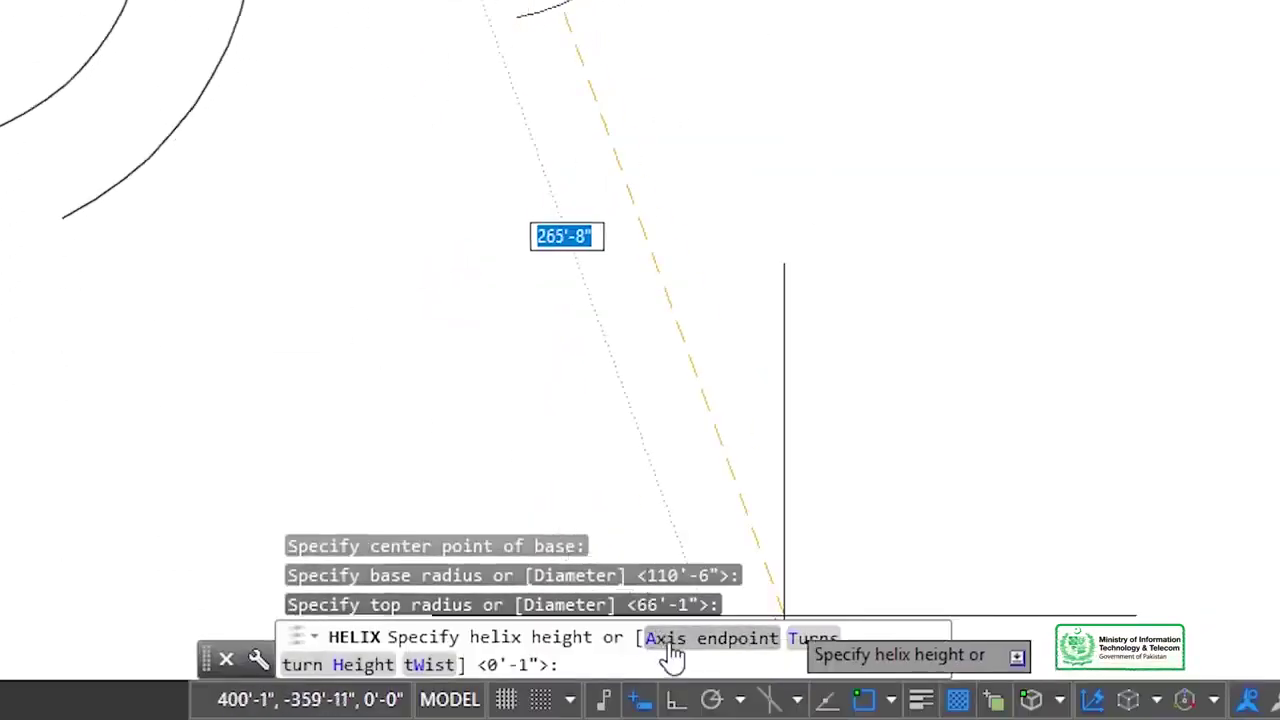
click(670, 646)
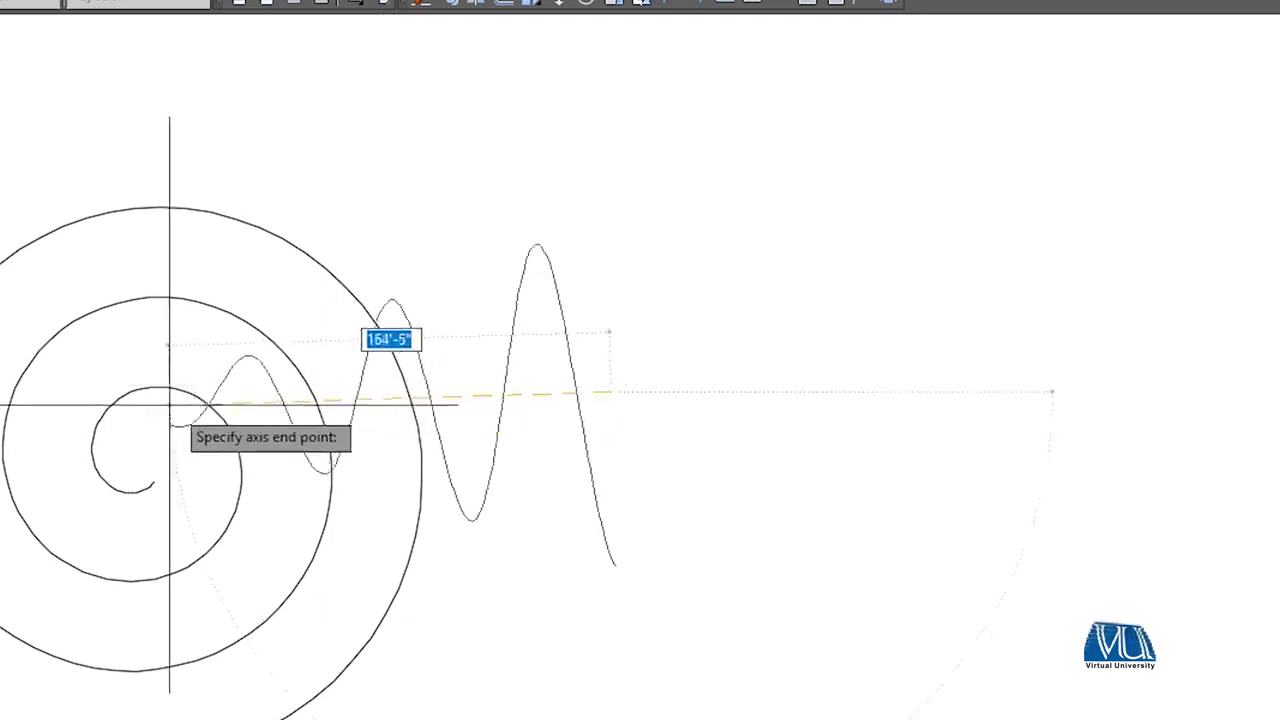
key(Escape)
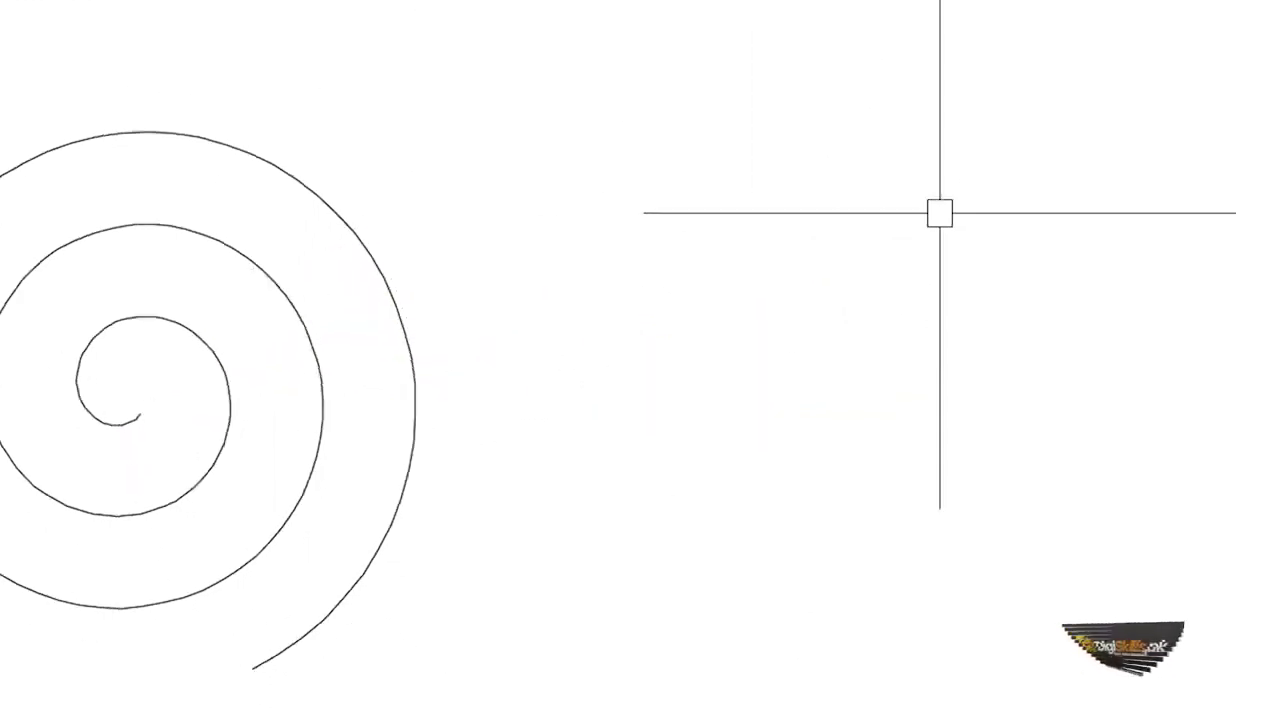
- Draw a sideways tapering helix right of the spiral, defining its height by an axis endpoint
text(he)
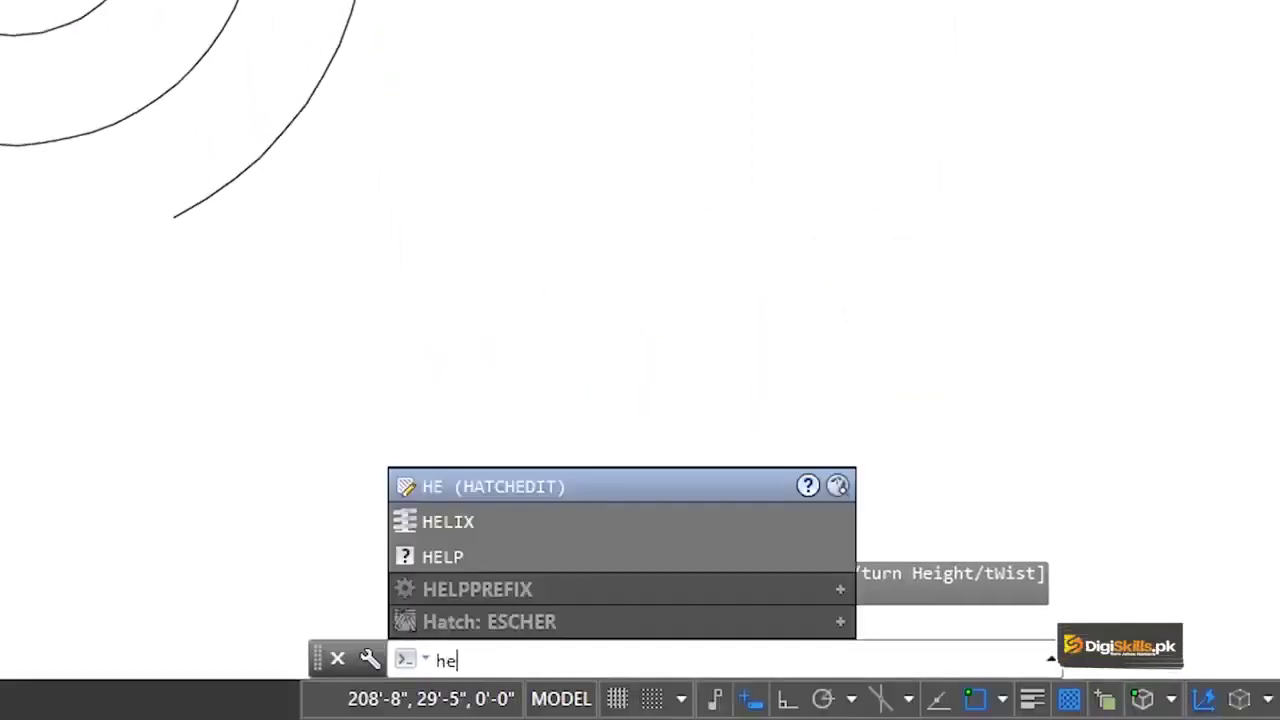
text(li)
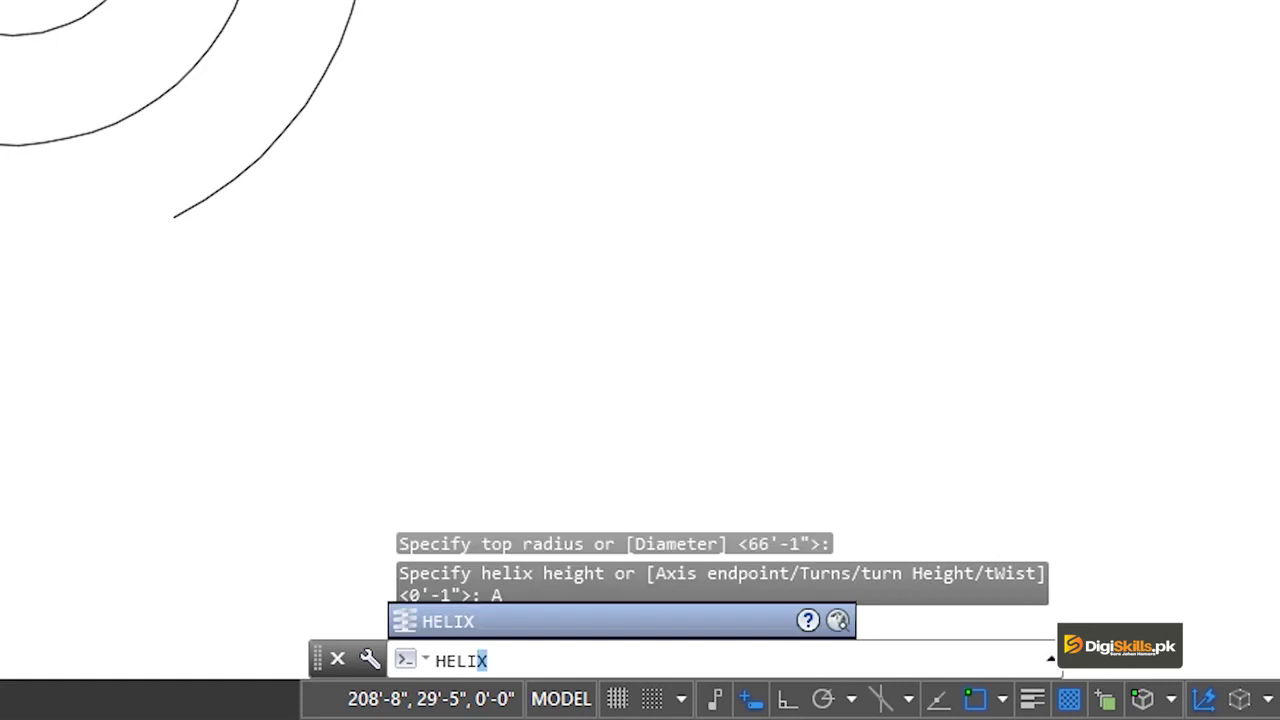
key(Return)
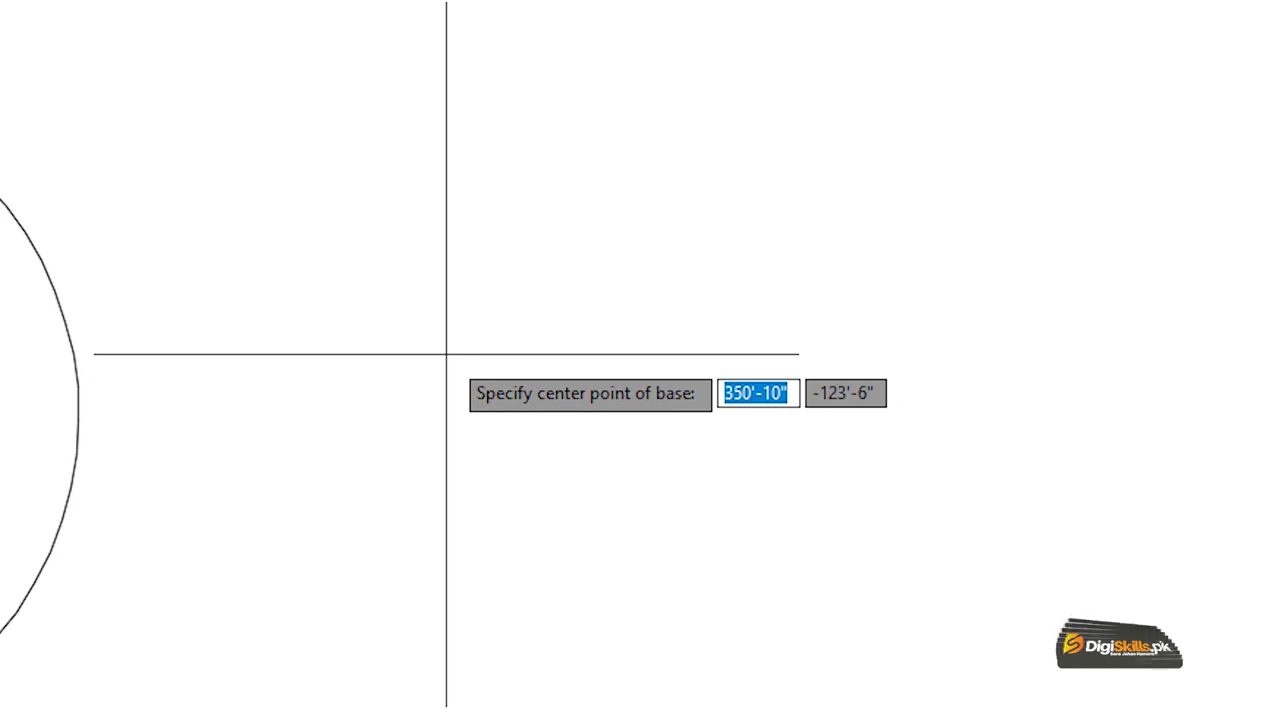
click(406, 326)
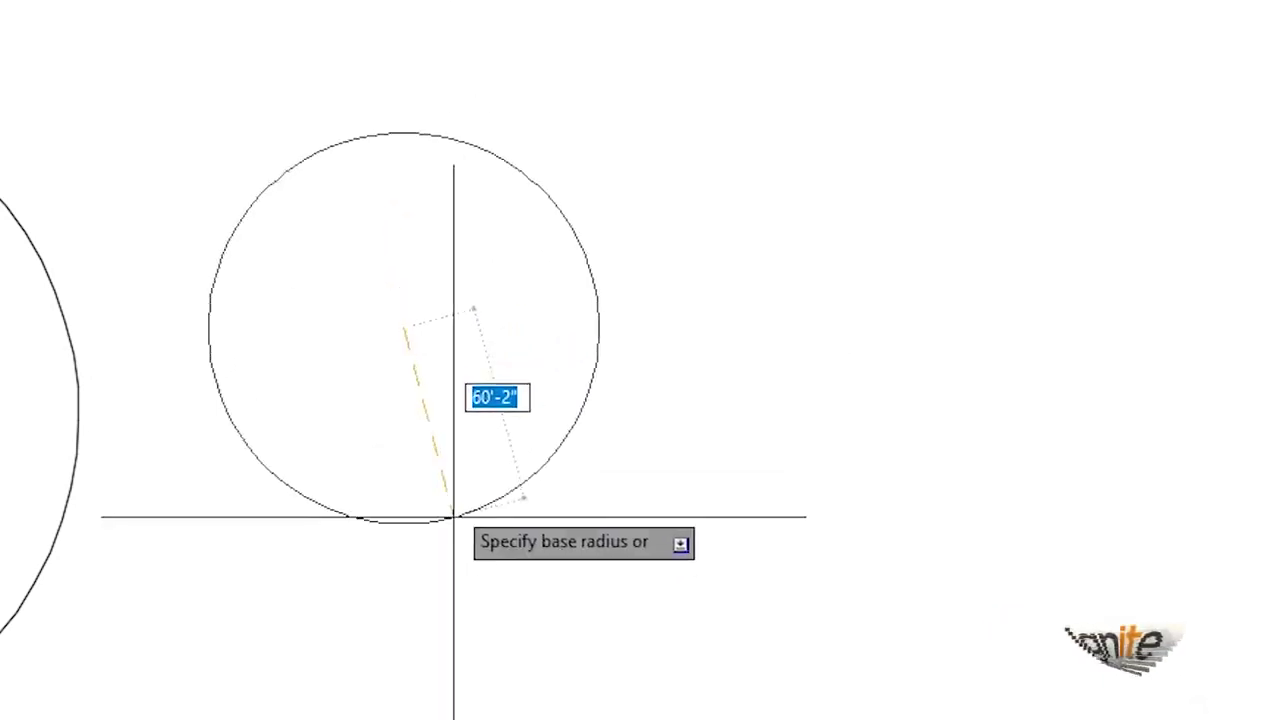
click(402, 654)
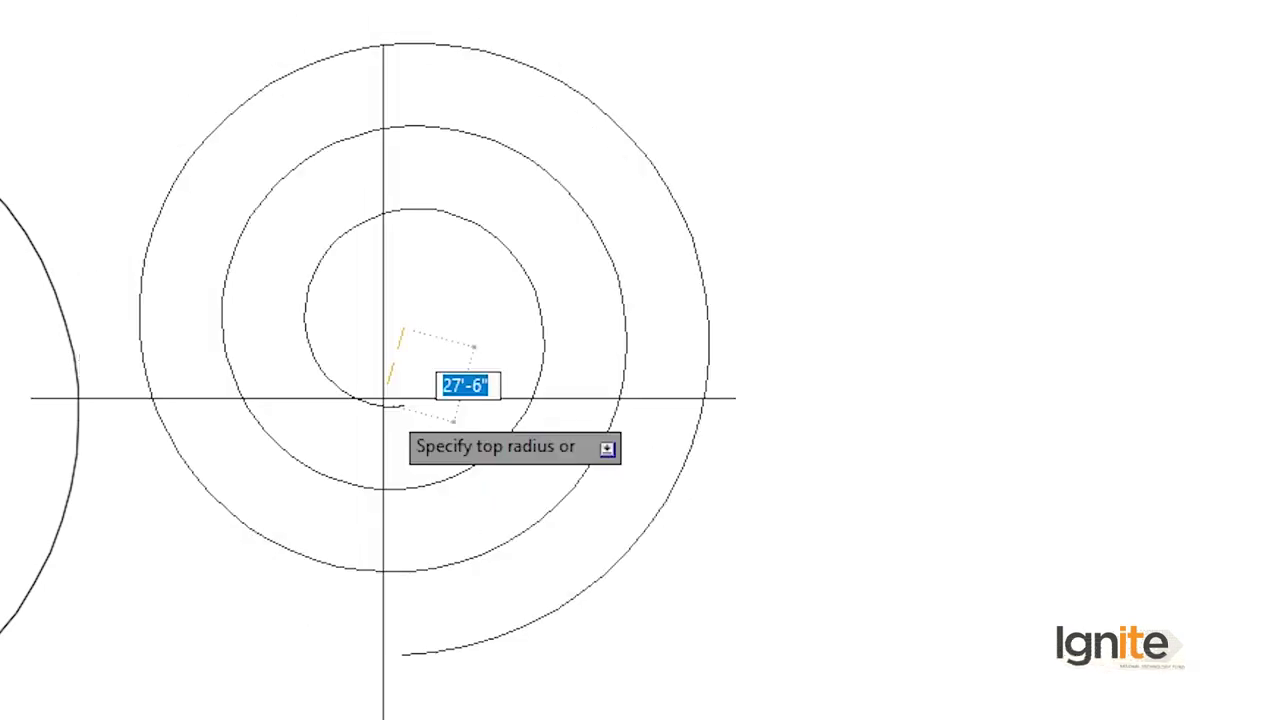
click(380, 357)
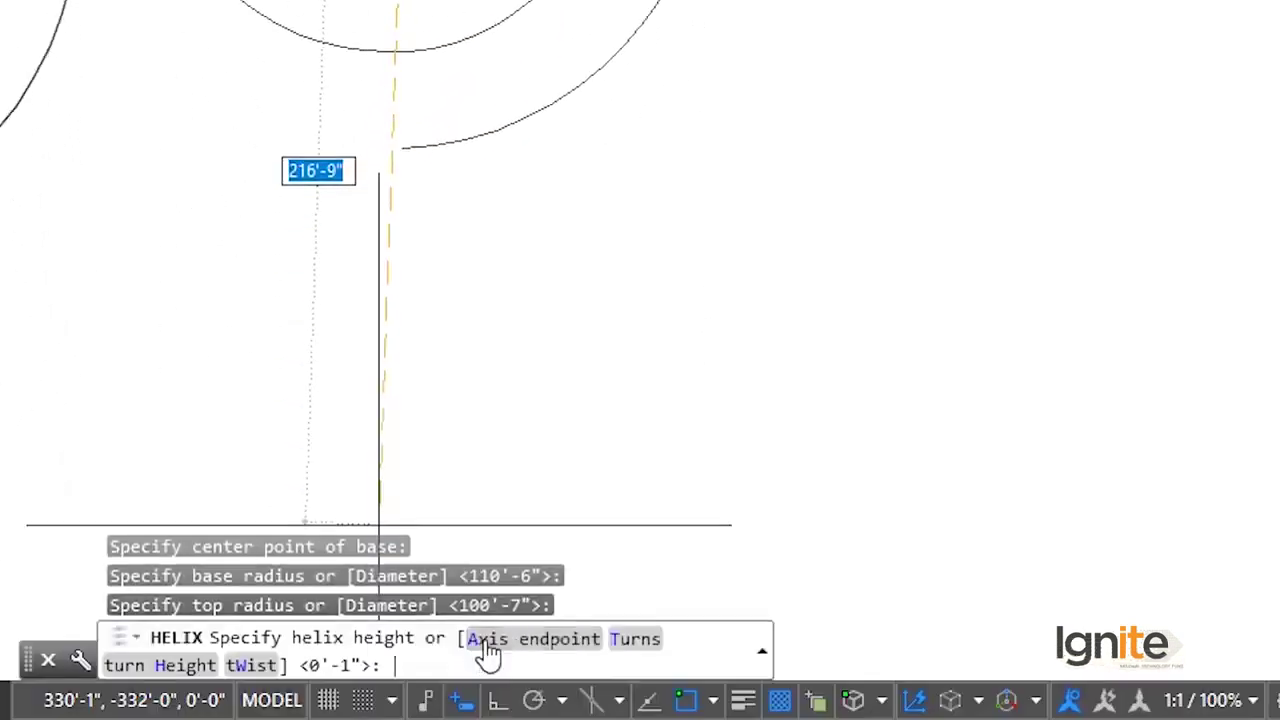
click(487, 651)
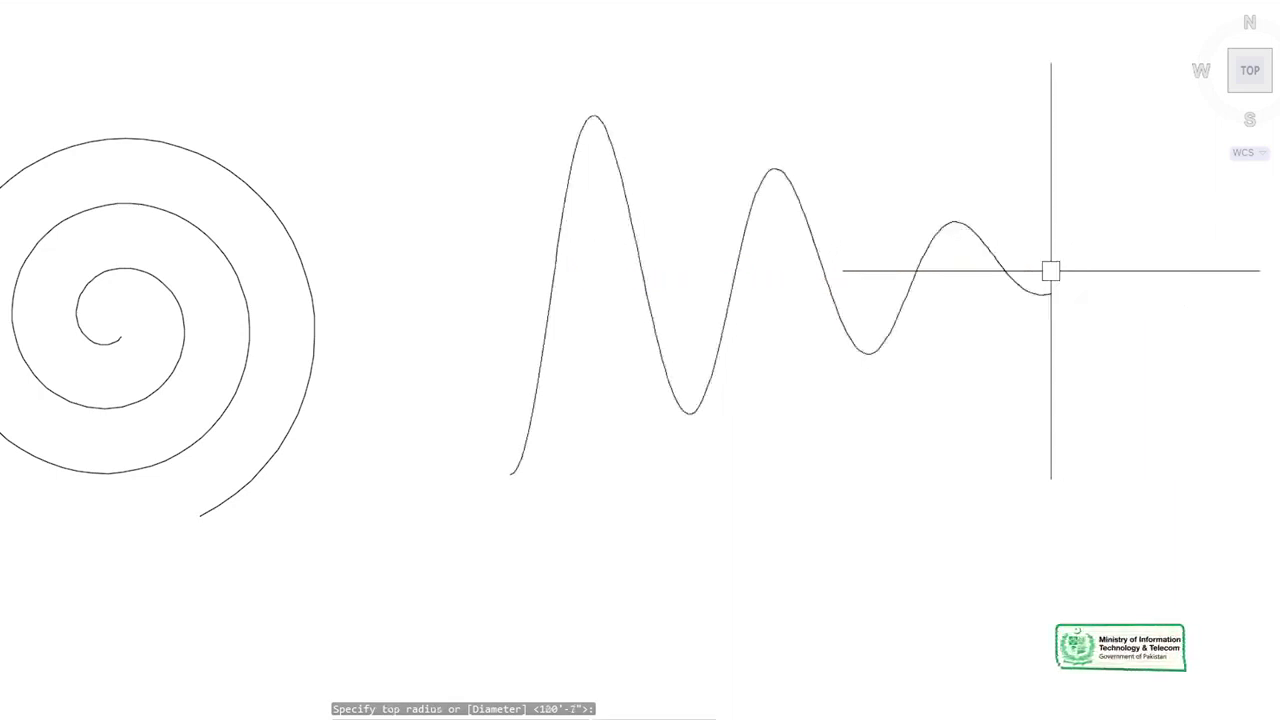
key(Escape)
key(Return)
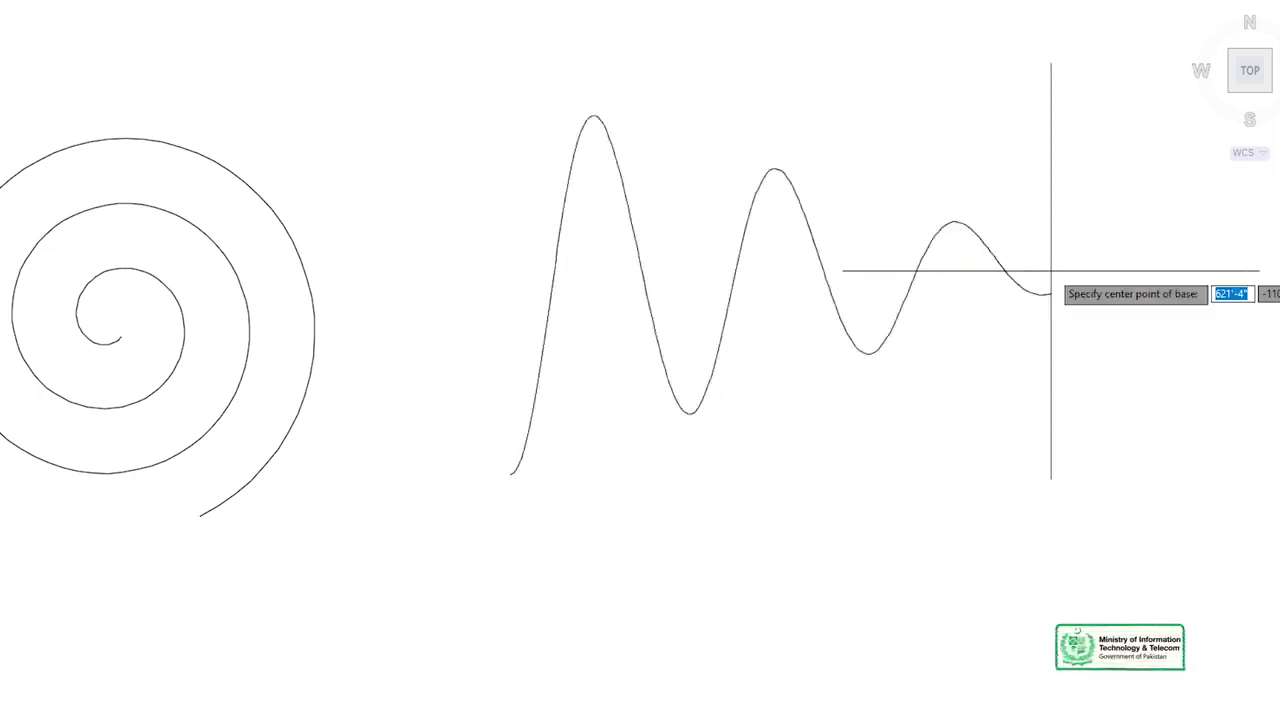